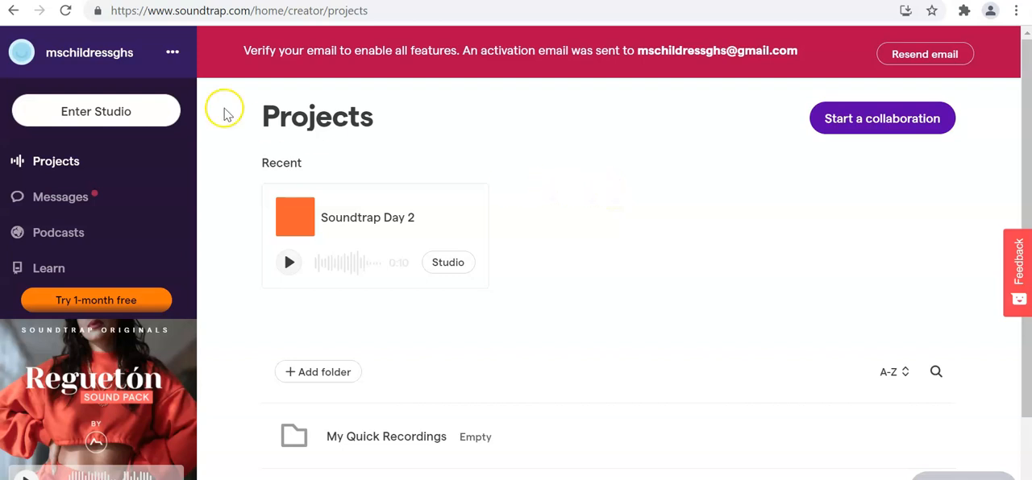
- Enter the studio and create a new music project from scratch
left_click(103, 113)
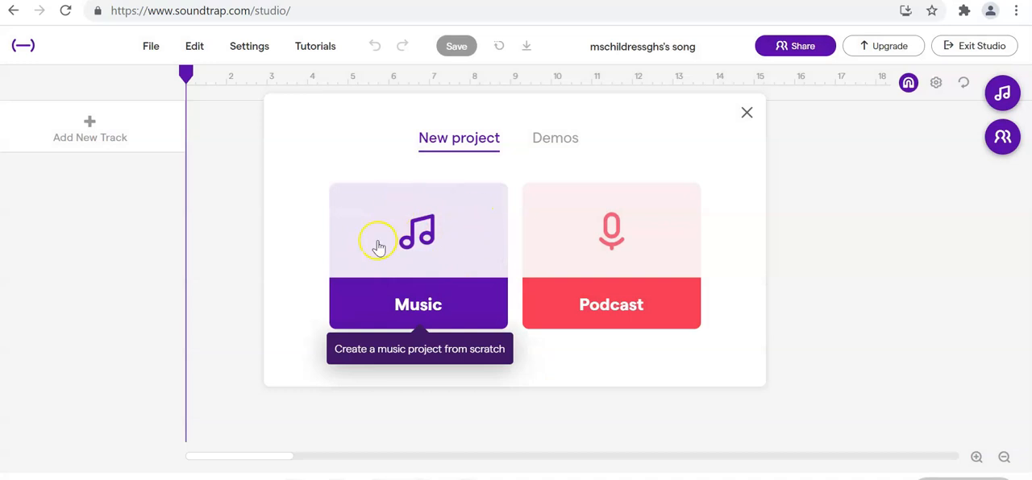
left_click(452, 252)
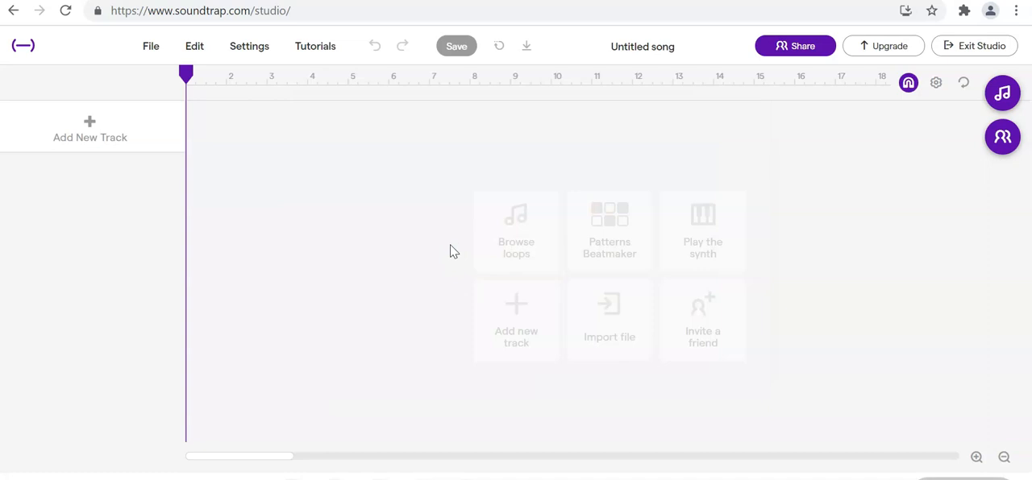
left_click(366, 246)
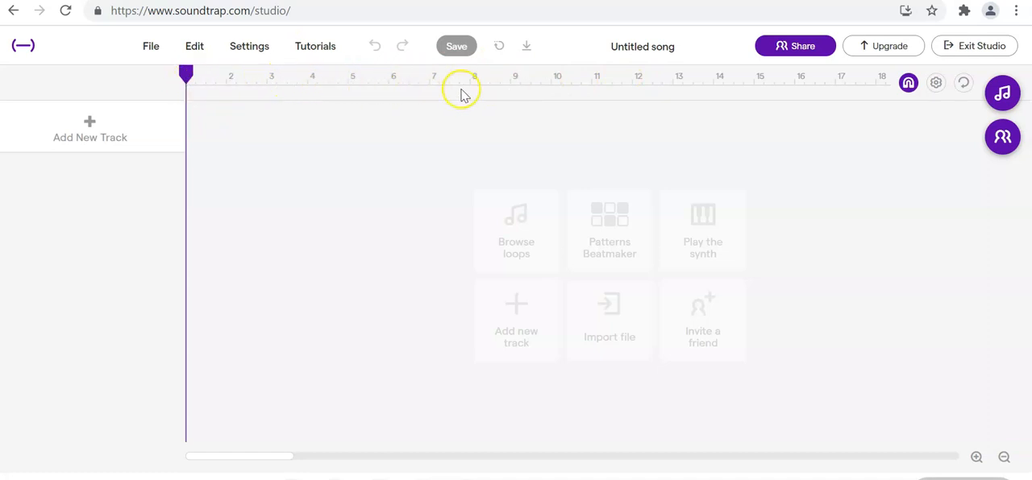
- Examine how the timeline's measures are spaced at different zoom levels
left_click(976, 459)
left_click(977, 458)
left_click(977, 457)
left_click(977, 458)
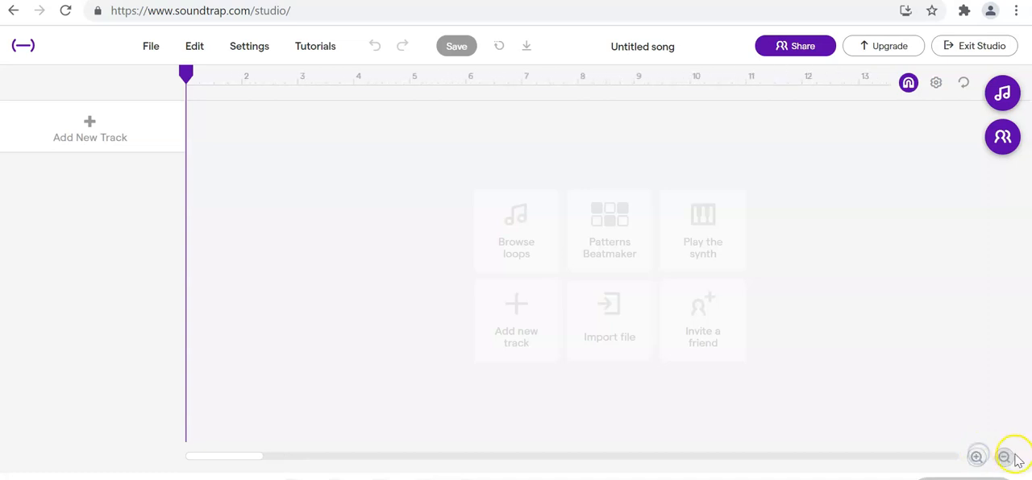
left_click(1006, 459)
left_click(1006, 458)
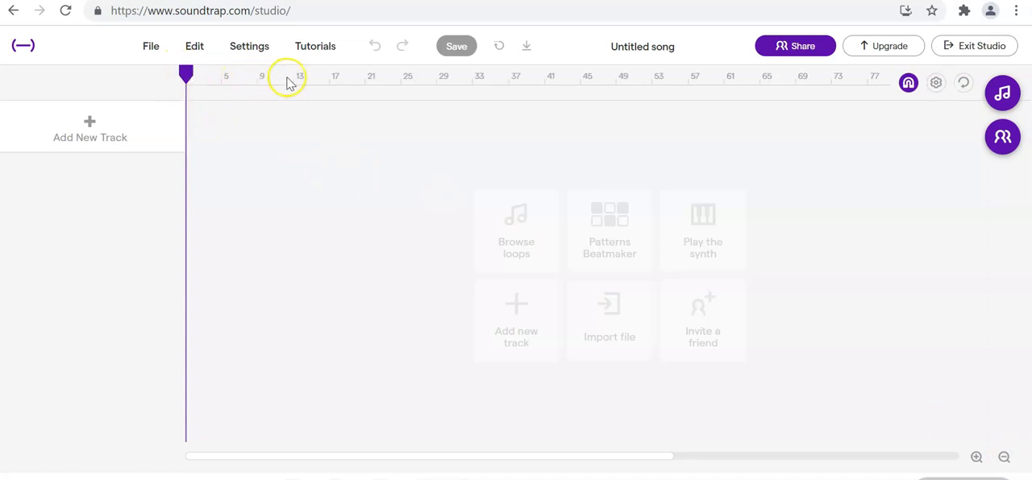
left_click(976, 457)
left_click(976, 457)
left_click(977, 457)
left_click(977, 458)
left_click(977, 457)
left_click(977, 457)
left_click(977, 457)
left_click(977, 457)
left_click(976, 457)
left_click(977, 457)
left_click(977, 457)
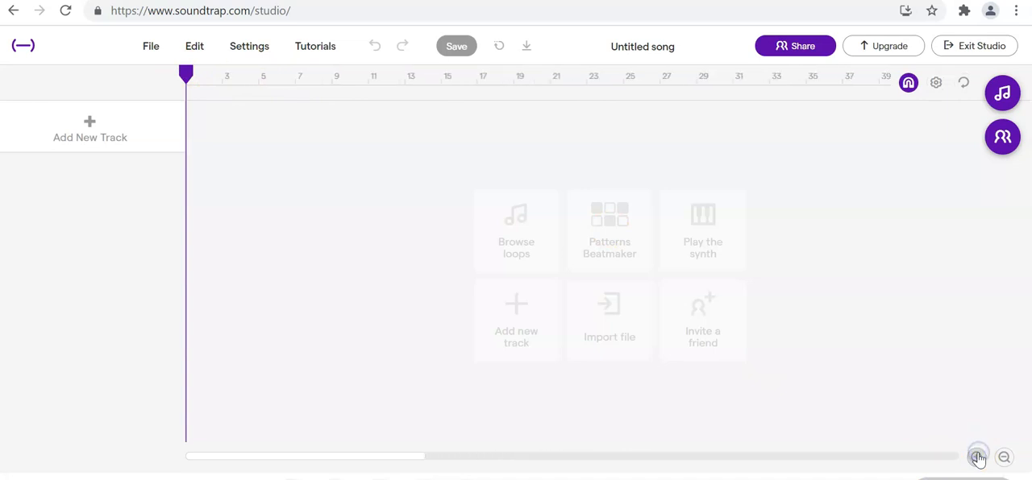
left_click(977, 457)
left_click(977, 457)
left_click(977, 457)
left_click(977, 457)
left_click(977, 458)
left_click(977, 457)
left_click(977, 457)
left_click(977, 457)
left_click(977, 457)
left_click(977, 457)
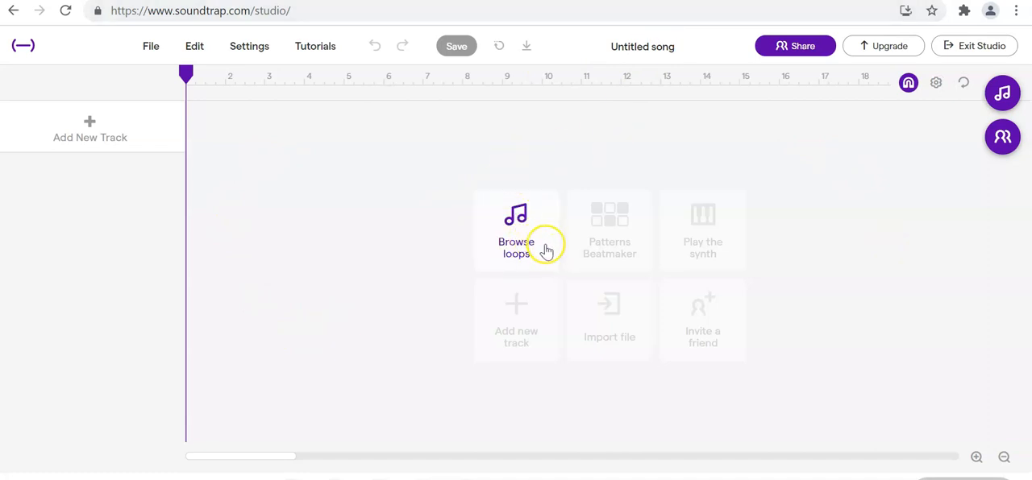
- Open the loop library and filter it to Drums loops
left_click(1000, 95)
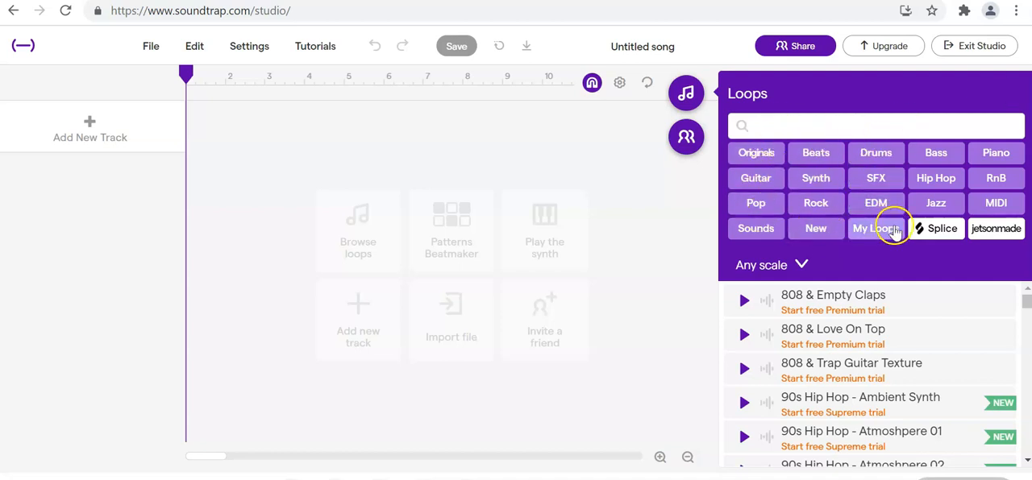
left_click(784, 265)
left_click(786, 270)
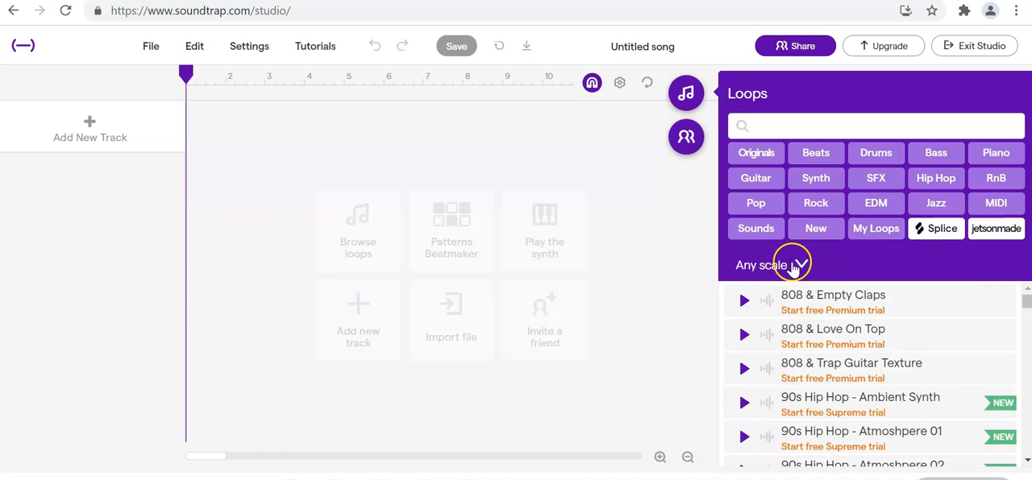
left_click(876, 154)
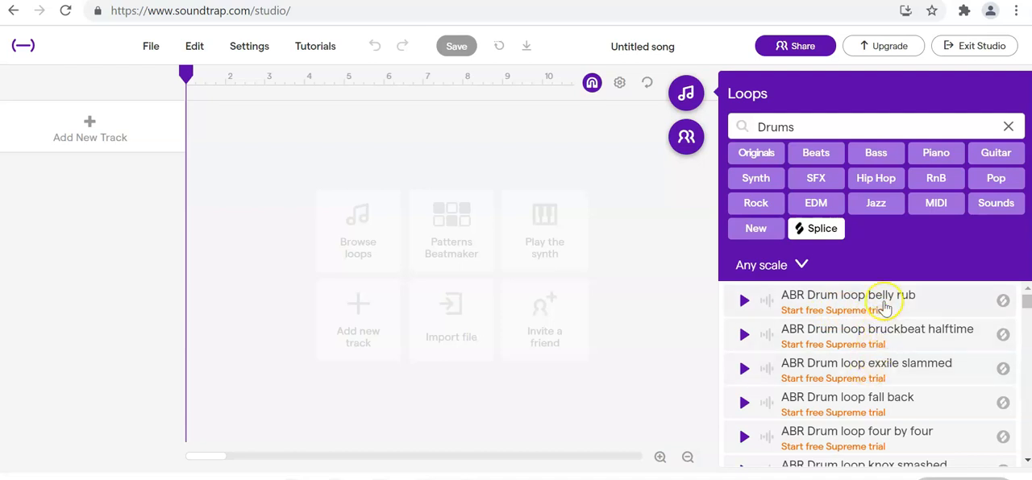
- Browse the drum loops and preview the free loops Atlantis - Gone (Hats) and Atlantis - Gone (Full)
left_click_drag(1026, 301, 1026, 306)
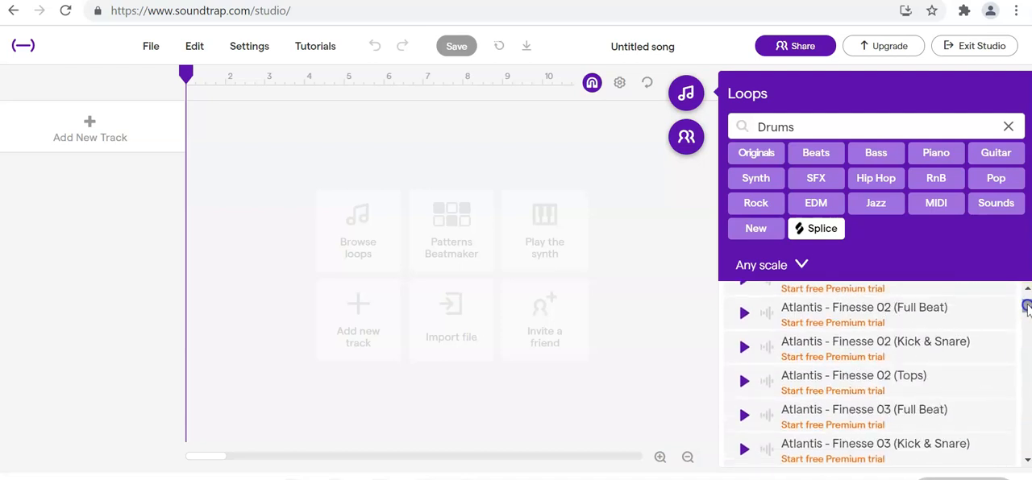
left_click(1027, 460)
left_click(1027, 463)
left_click(1027, 462)
left_click(1027, 463)
left_click(1027, 462)
left_click(1027, 463)
left_click(1027, 463)
left_click(1027, 463)
left_click(1027, 463)
left_click(1027, 462)
left_click(1027, 462)
left_click(1027, 462)
left_click(1027, 462)
left_click(1027, 463)
left_click(1027, 463)
left_click(1027, 463)
left_click(1026, 463)
left_click(1027, 463)
left_click(1026, 463)
left_click(1027, 463)
left_click(1027, 462)
left_click(1027, 462)
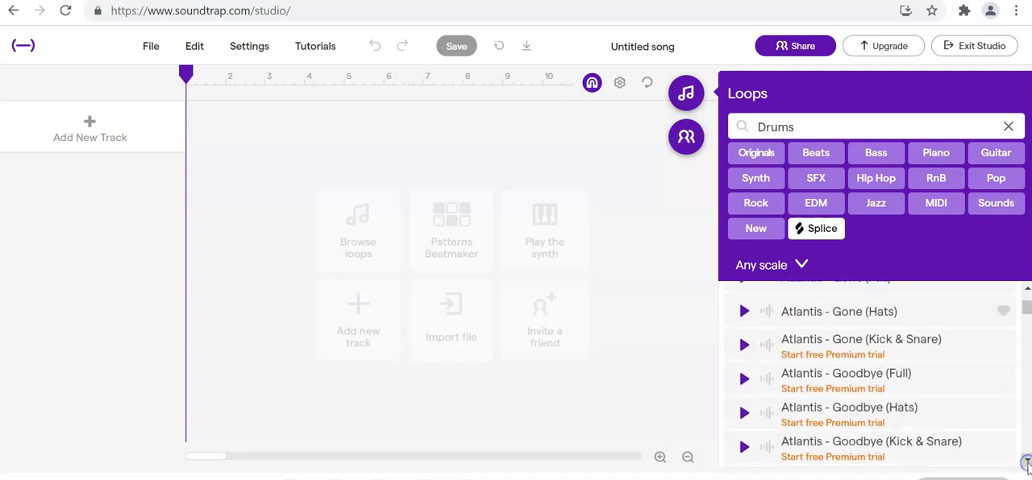
left_click(1026, 292)
left_click(1026, 292)
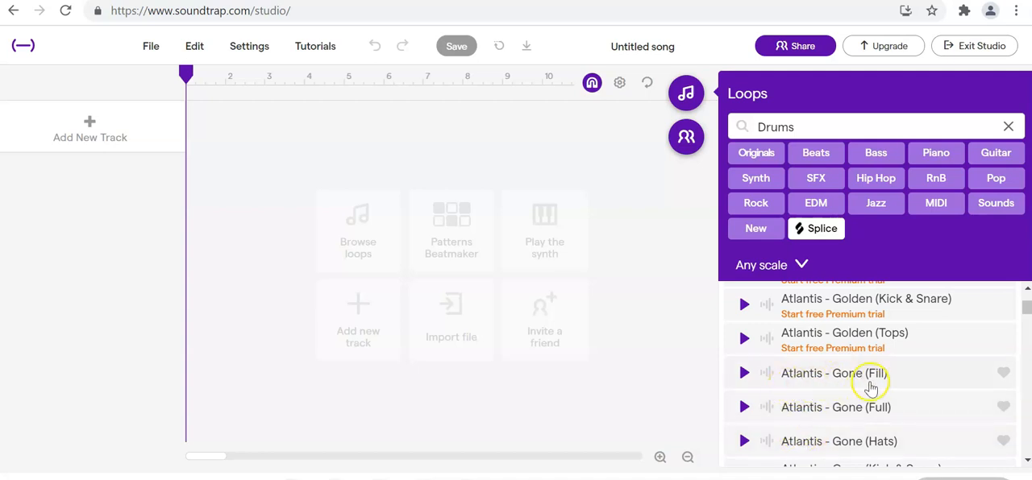
left_click(743, 442)
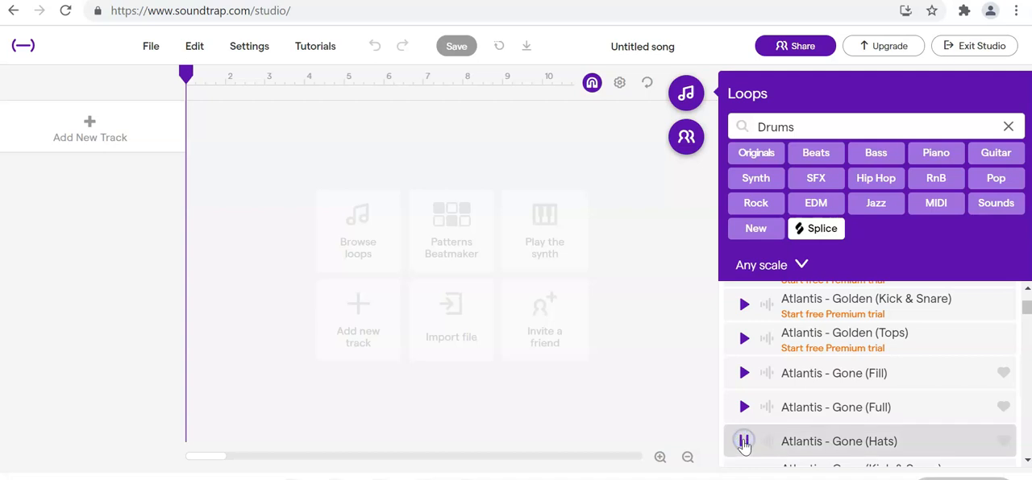
left_click(744, 407)
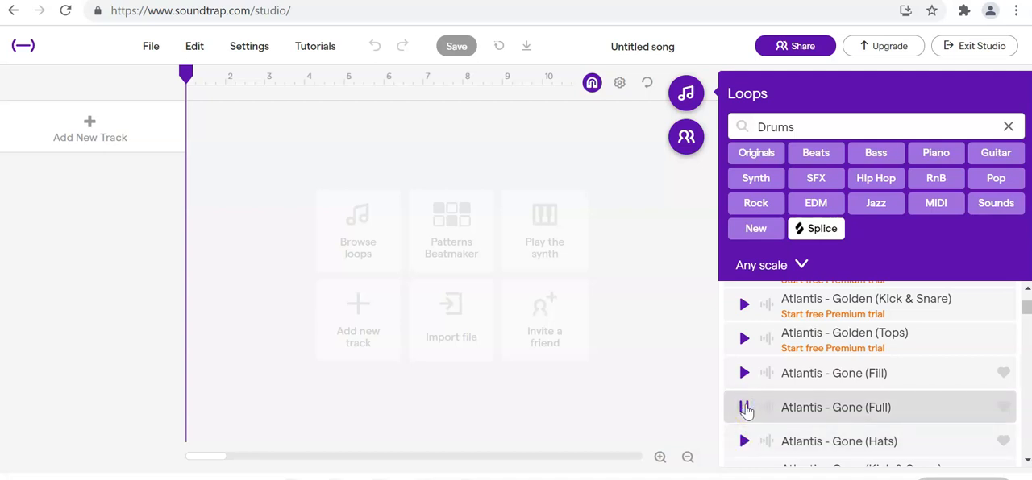
left_click(743, 407)
- Preview the drum loop Corazón - Beat 1 (Perc) and add it as a track at the start of the timeline
left_click_drag(1026, 313, 1025, 322)
scroll(926, 384, "down", 5)
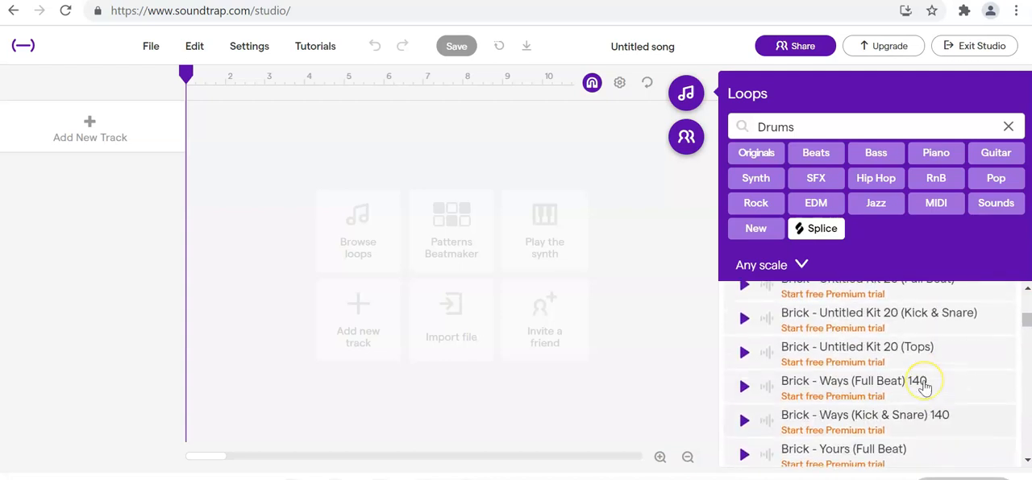
scroll(926, 389, "down", 2)
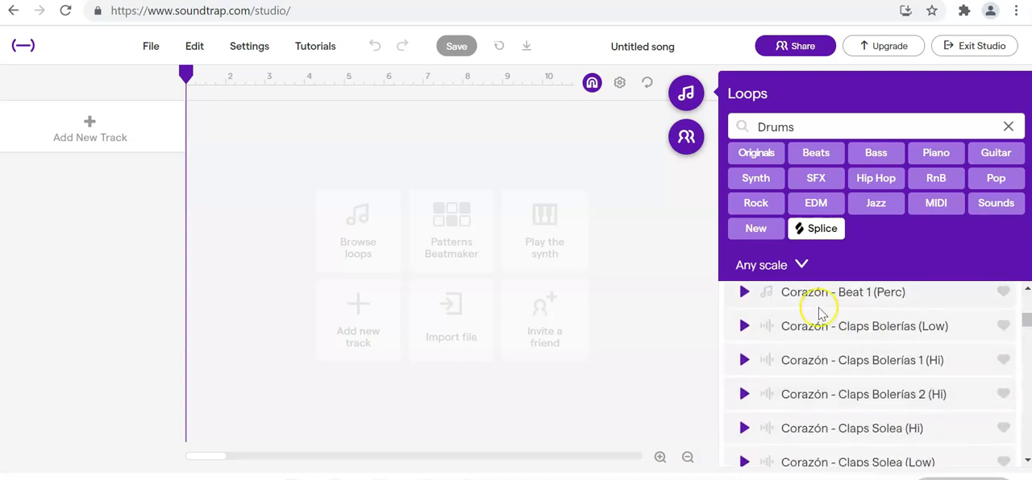
left_click(743, 293)
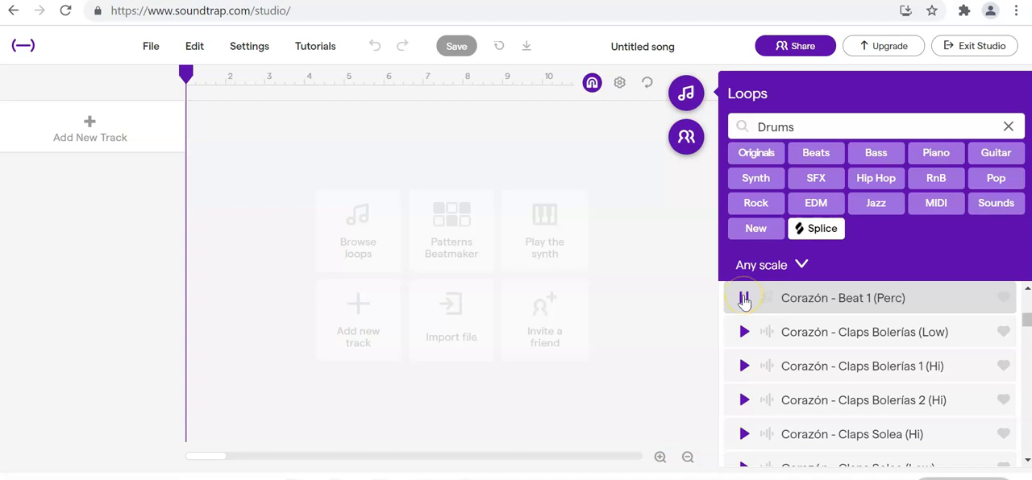
left_click(745, 299)
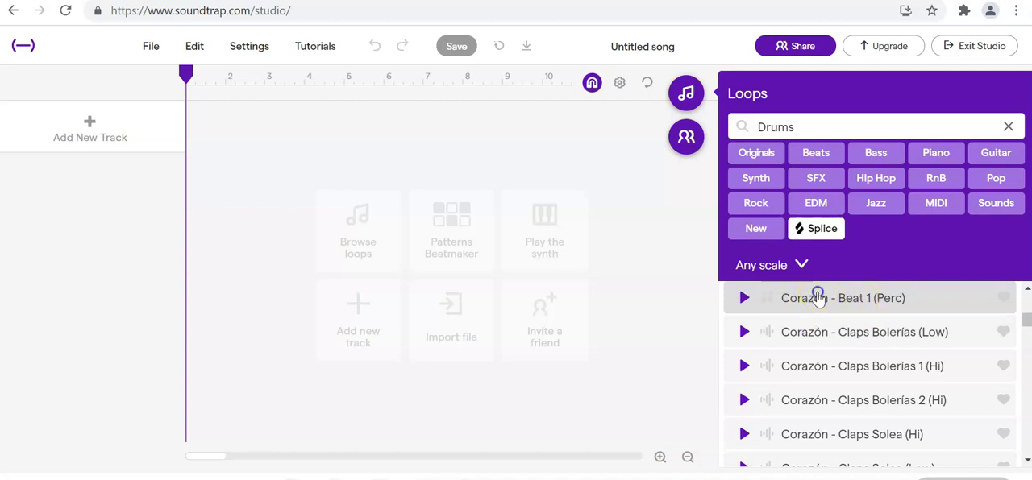
left_click_drag(819, 296, 186, 185)
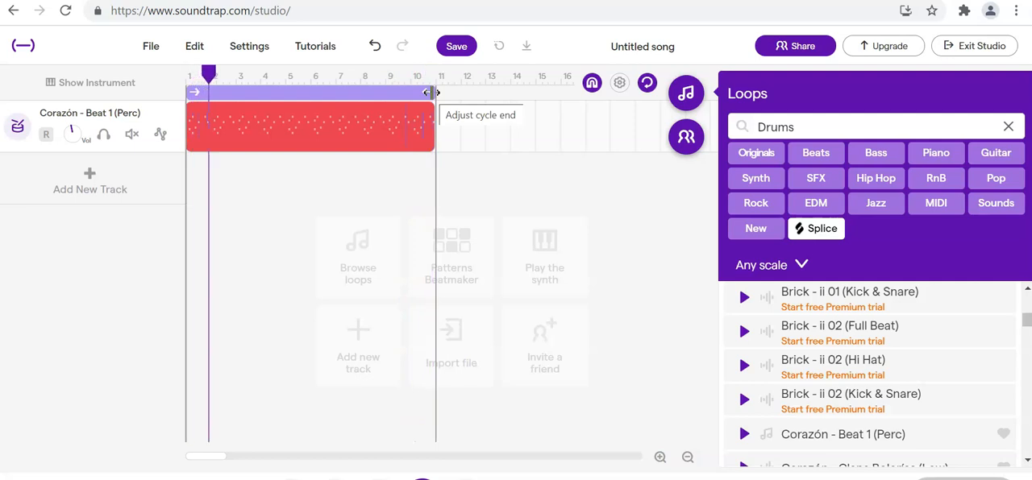
- Shorten the playback cycle to end at about measure 8 and trim the drum region to its first two measures
left_click_drag(428, 92, 355, 98)
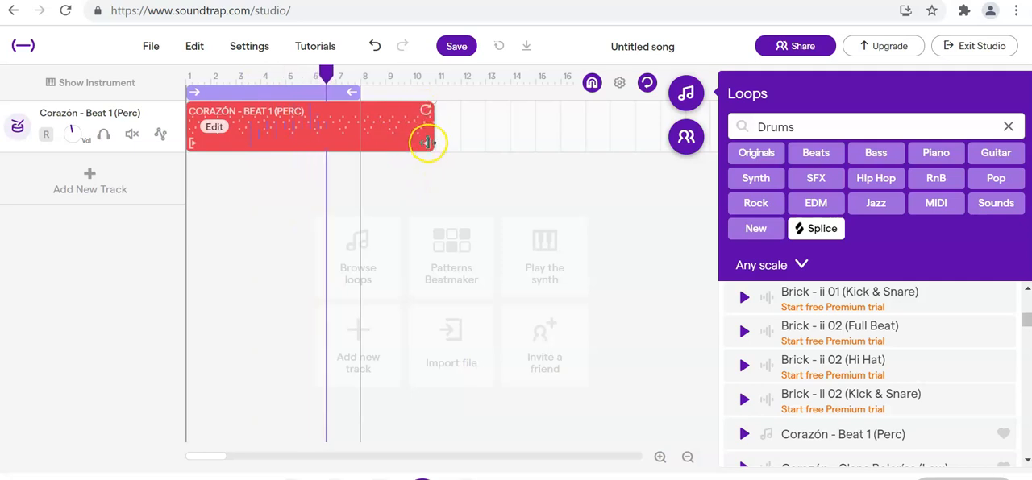
left_click_drag(426, 144, 356, 137)
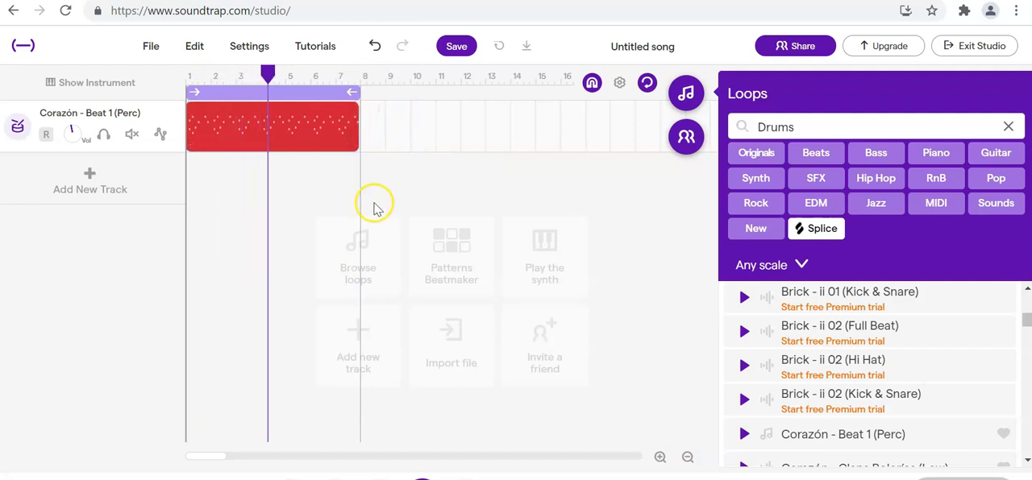
left_click_drag(356, 142, 227, 145)
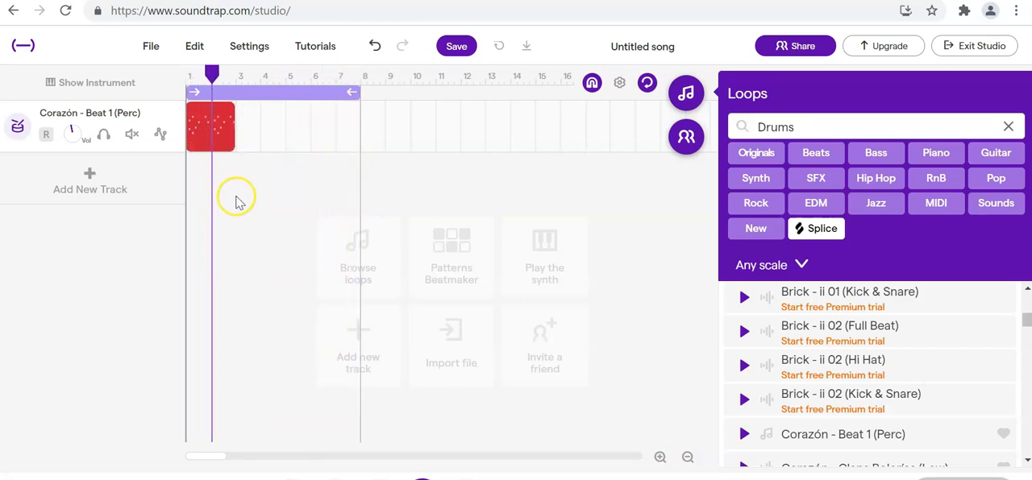
- Loop the trimmed drum region out to the cycle end at about measure 8 and return the playhead to the start
mouse_move(226, 111)
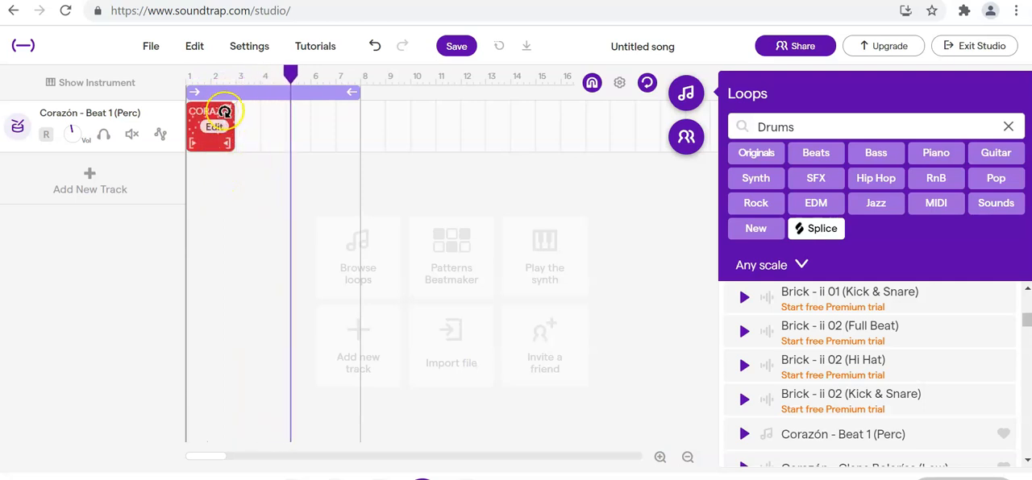
left_click_drag(227, 108, 337, 110)
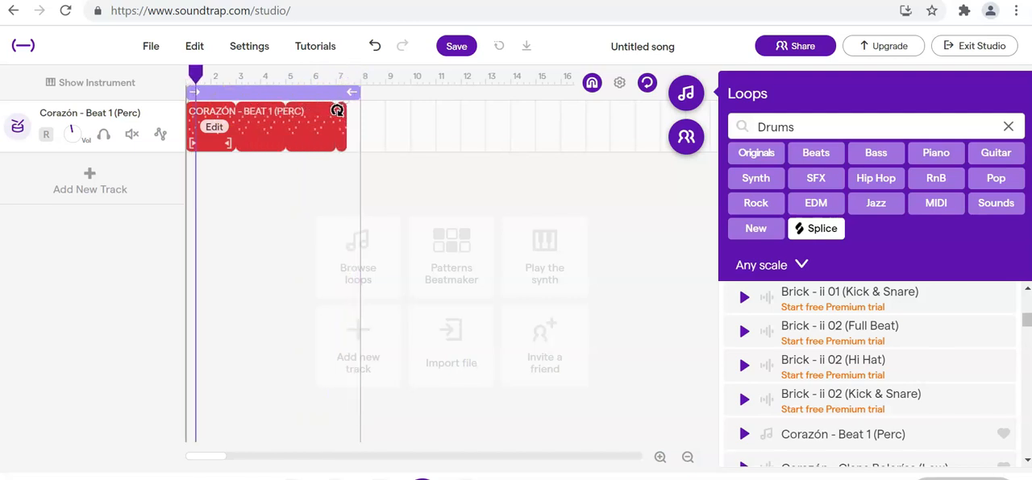
left_click(263, 239)
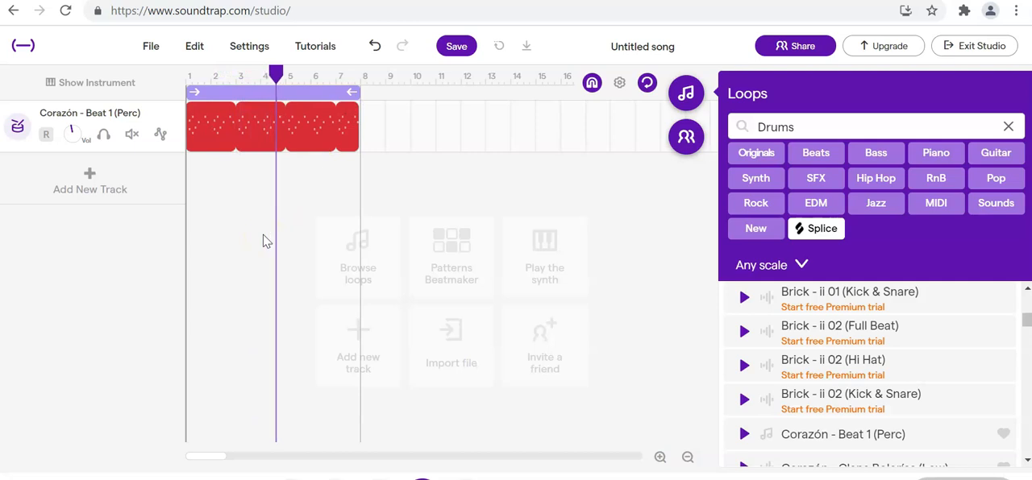
left_click(190, 141)
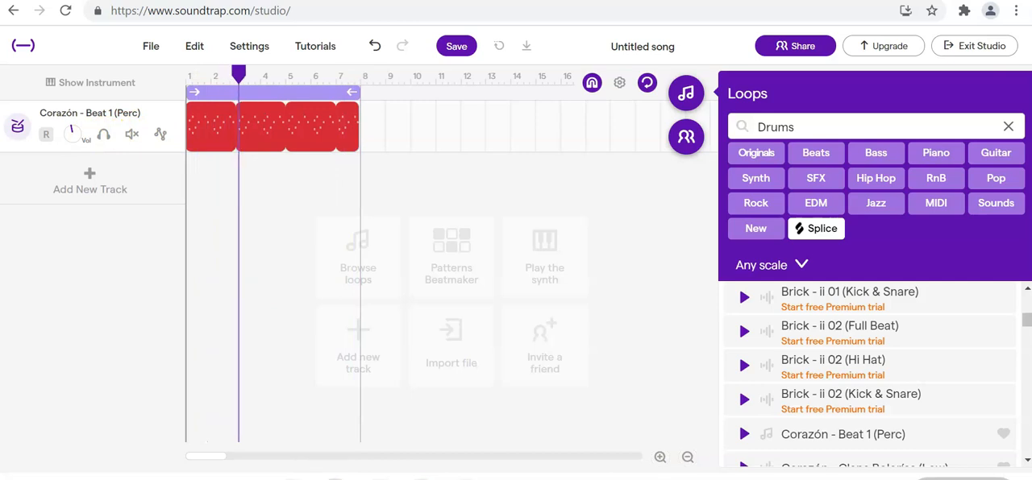
left_click_drag(242, 76, 229, 79)
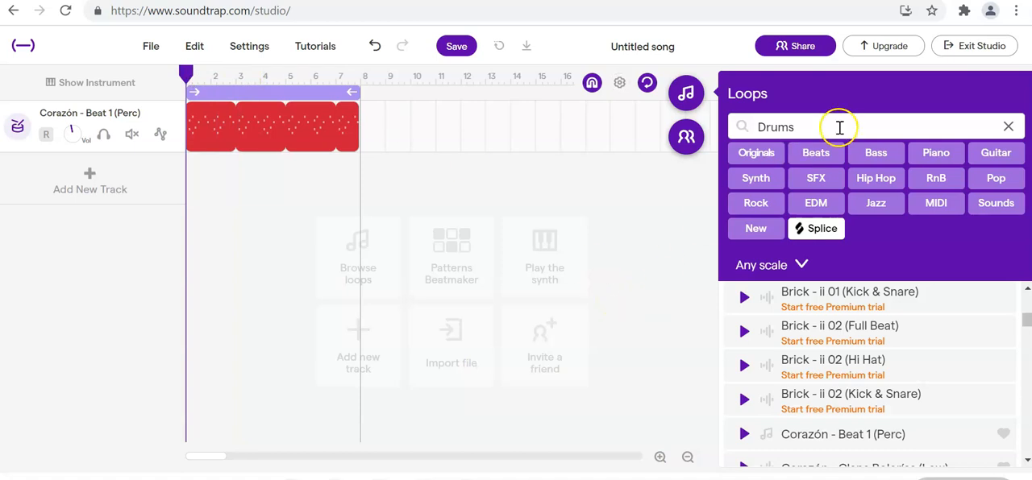
- Clear the Drums filter in the loop library and filter it to Bass loops
left_click(687, 97)
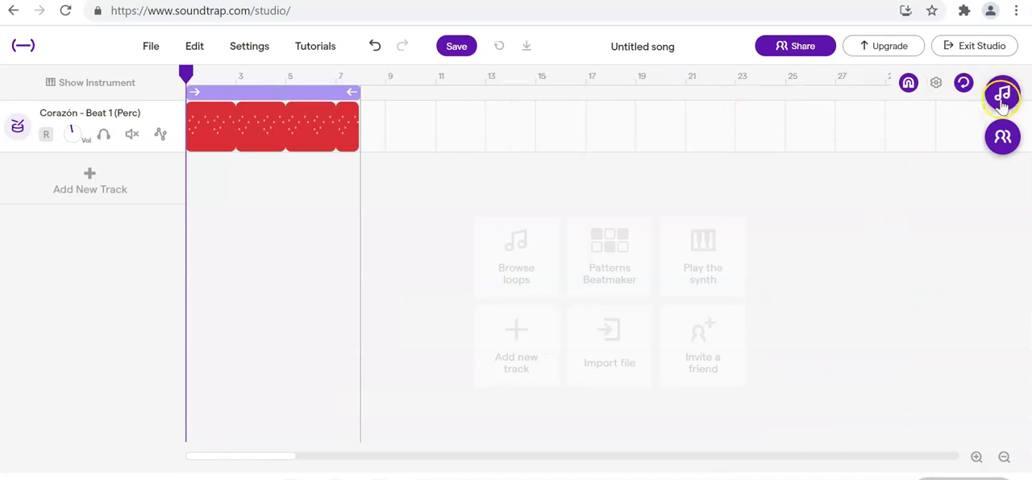
left_click(1002, 96)
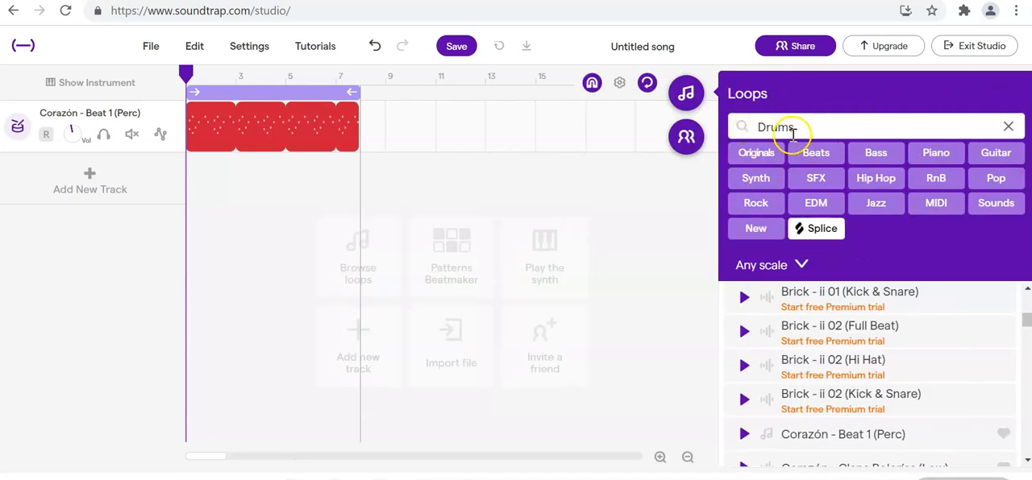
left_click(1007, 128)
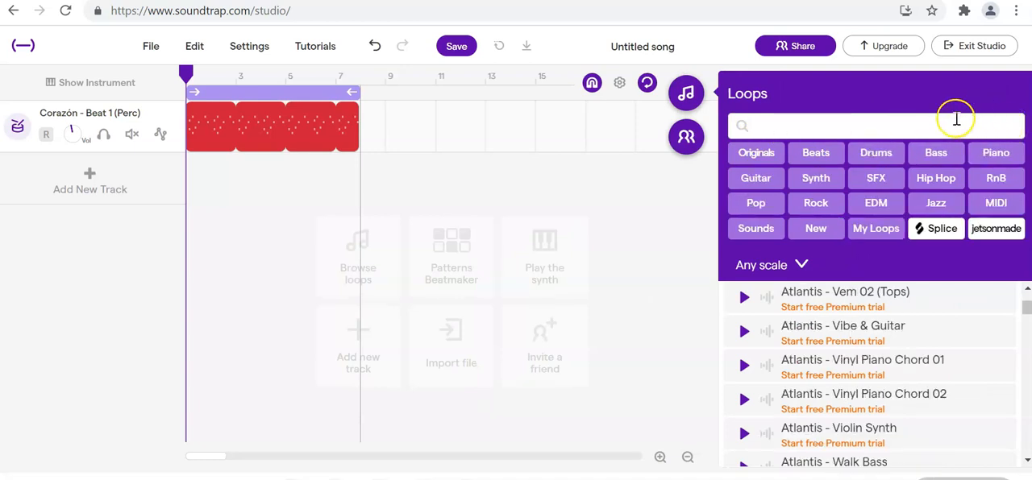
left_click(935, 153)
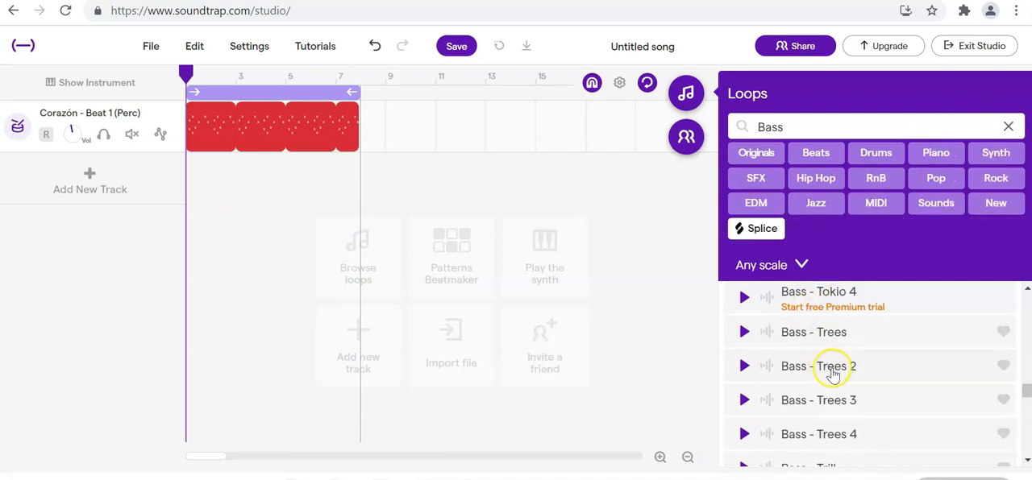
- Preview the bass loops Bass - Trees 4, Bass - Trill and Bass - Trill 2
scroll(833, 375, "down", 2)
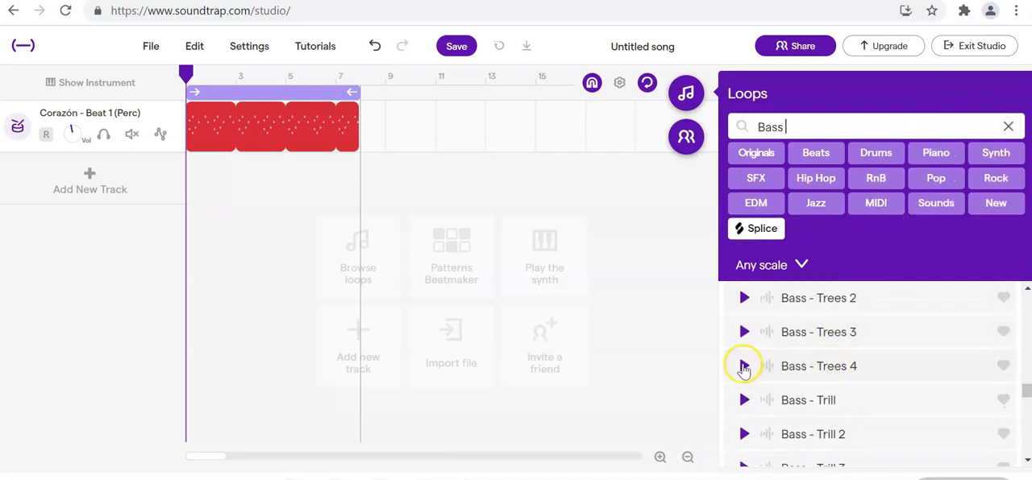
left_click(743, 367)
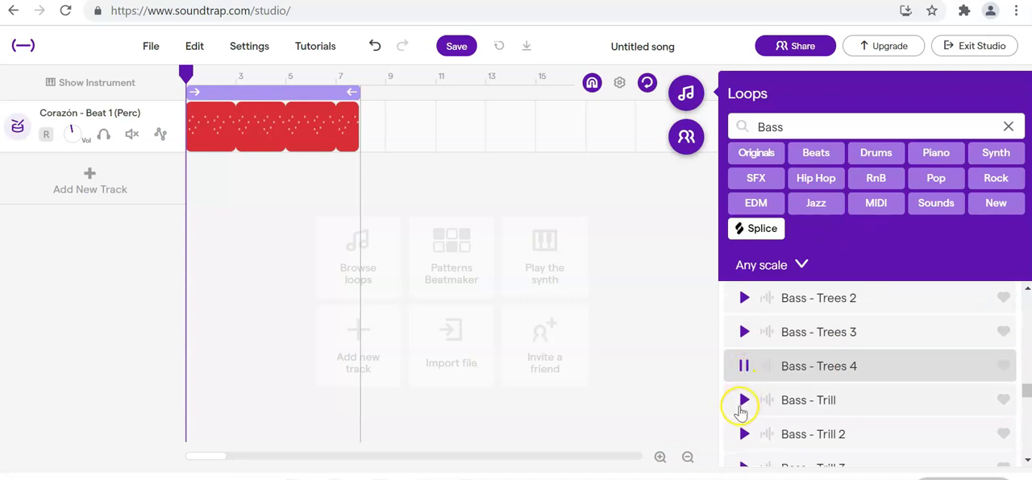
left_click(742, 400)
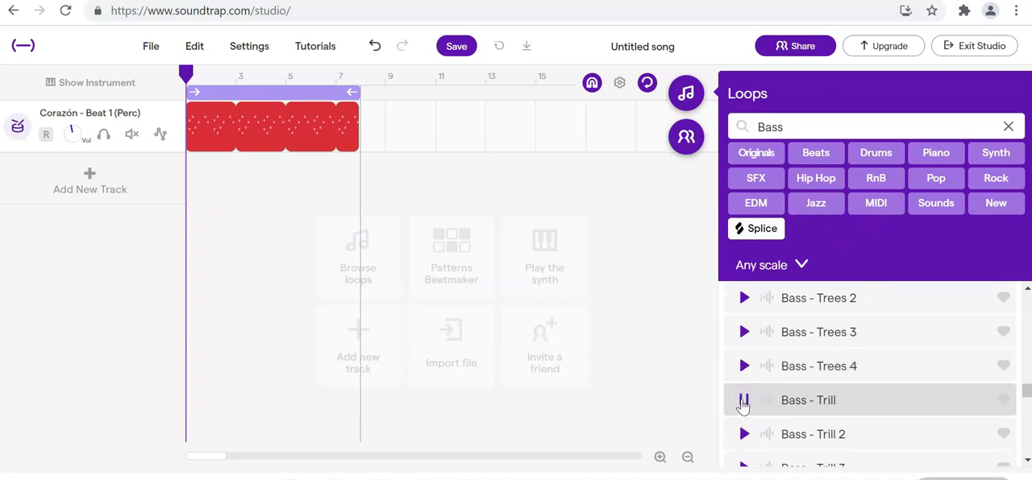
left_click(744, 433)
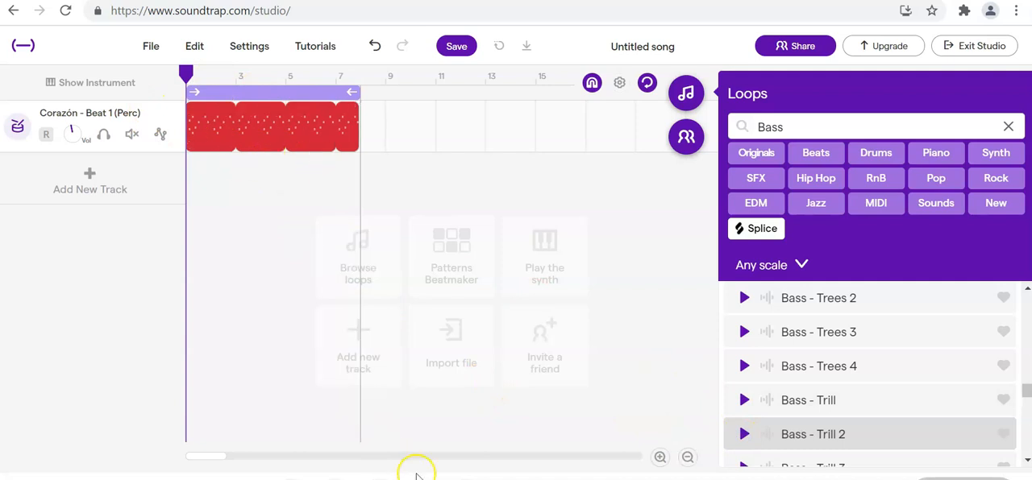
- Play the drum loop and preview Bass - Trees 3, Bass - Trees, and Bass - Unisquares Overdrive 2 and 4 over it
key("space")
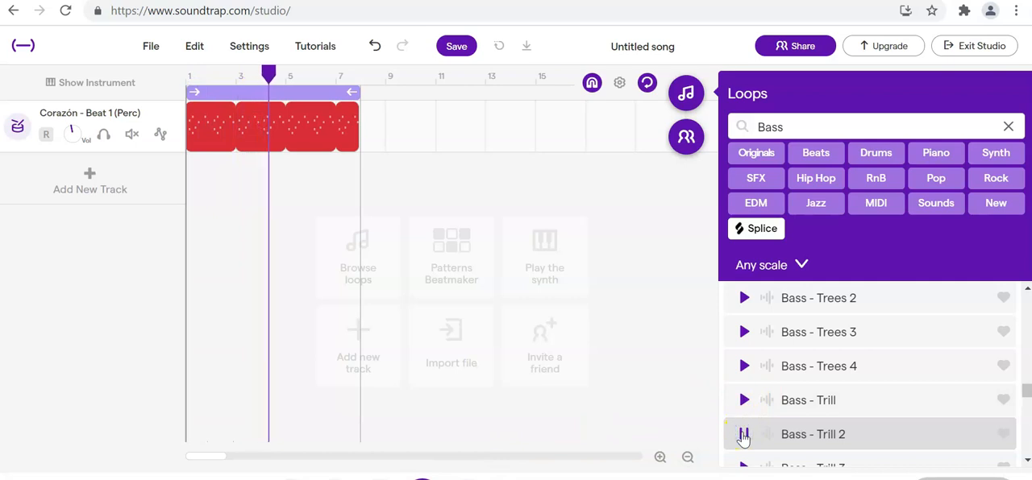
left_click(745, 332)
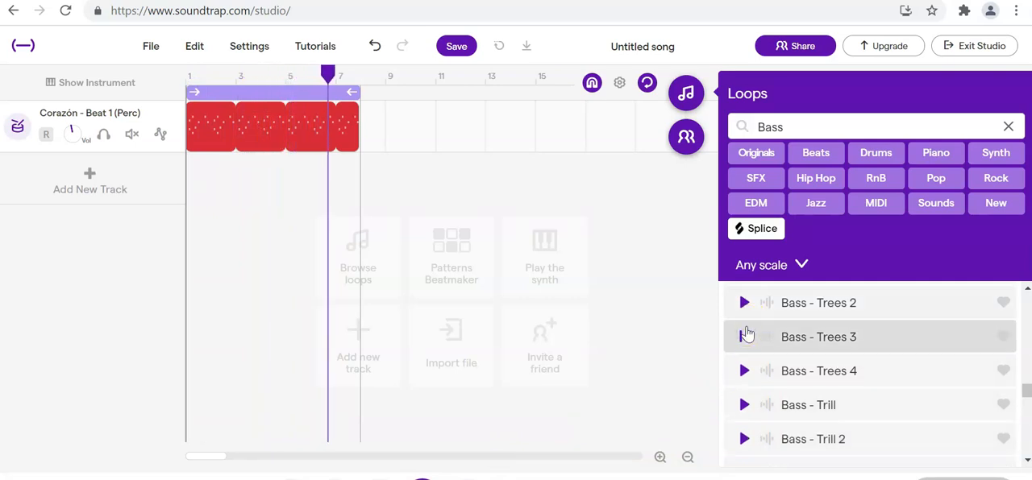
scroll(749, 333, "up", 1)
left_click(745, 314)
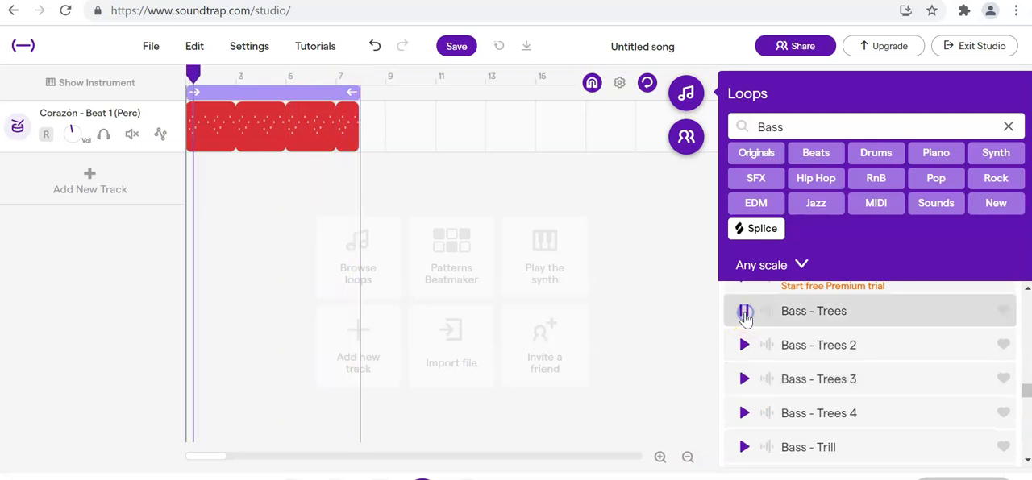
scroll(859, 409, "down", 8)
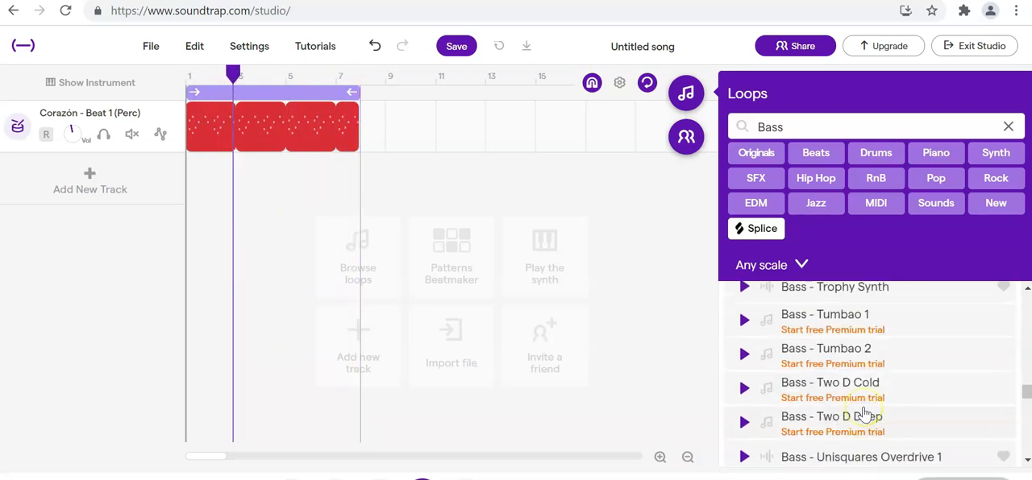
scroll(864, 414, "down", 2)
left_click(742, 320)
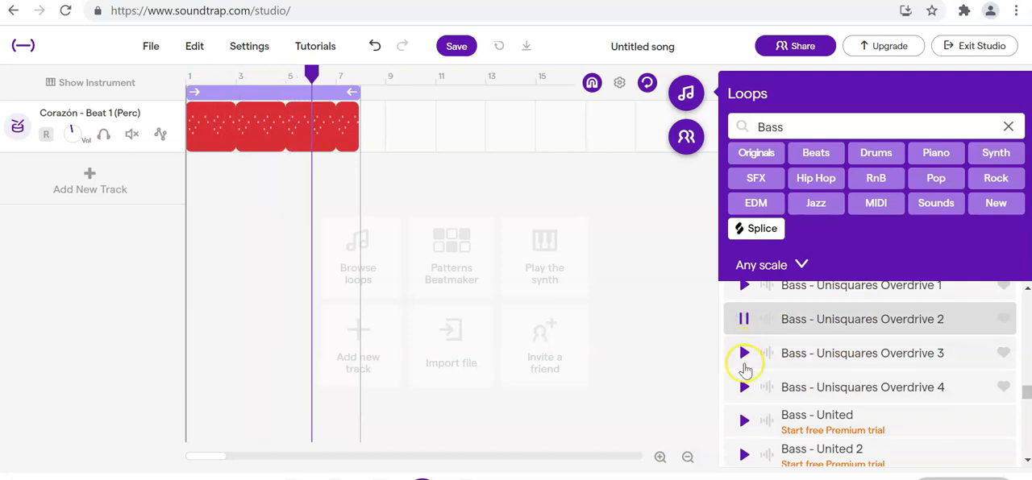
left_click(743, 388)
- Preview Bass - Waking Up and add it on a new track under the drums from measure 1, looped to the cycle end
scroll(744, 395, "down", 5)
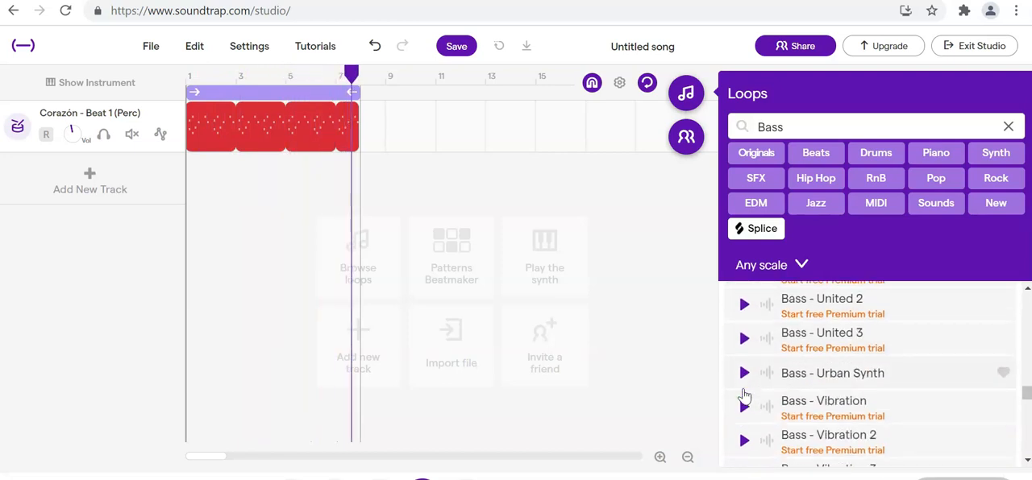
left_click(835, 317)
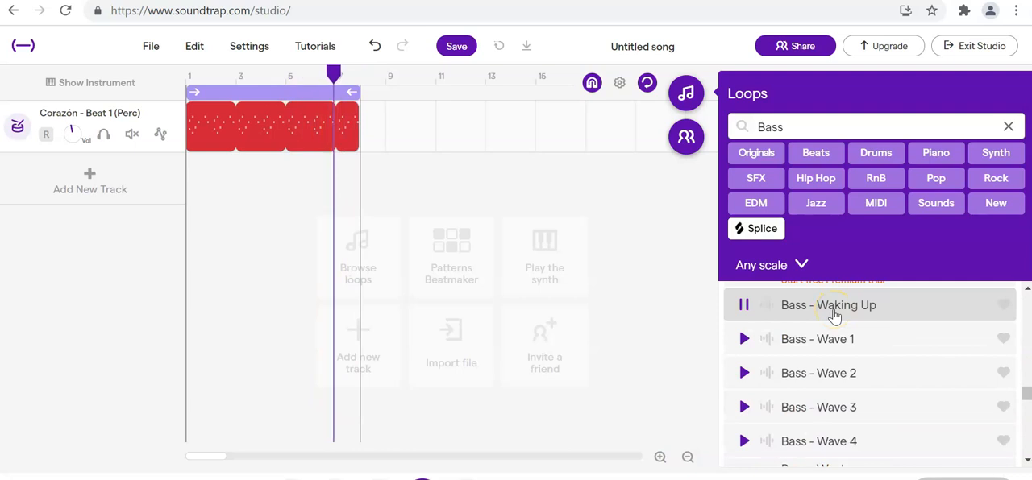
left_click_drag(834, 317, 201, 184)
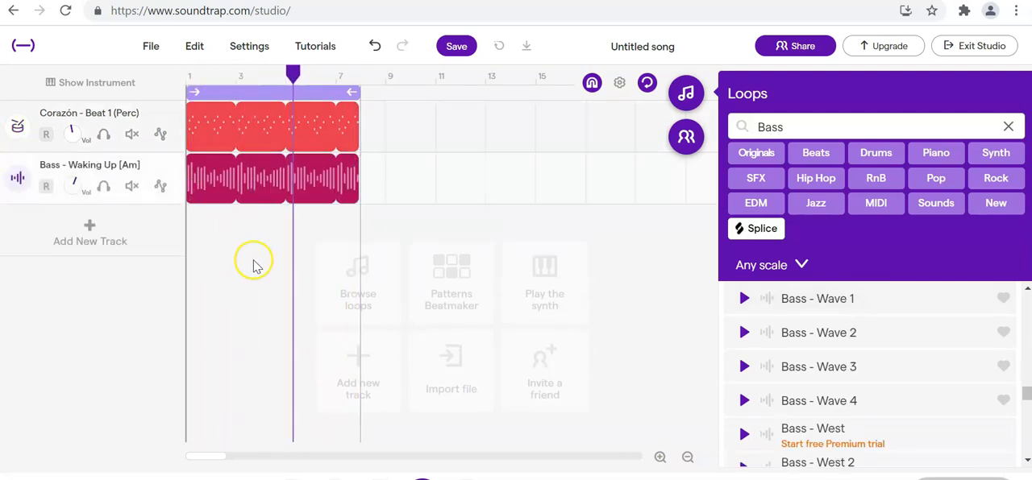
- Clear the Bass filter in the loop library and filter it to Piano loops
left_click(1010, 126)
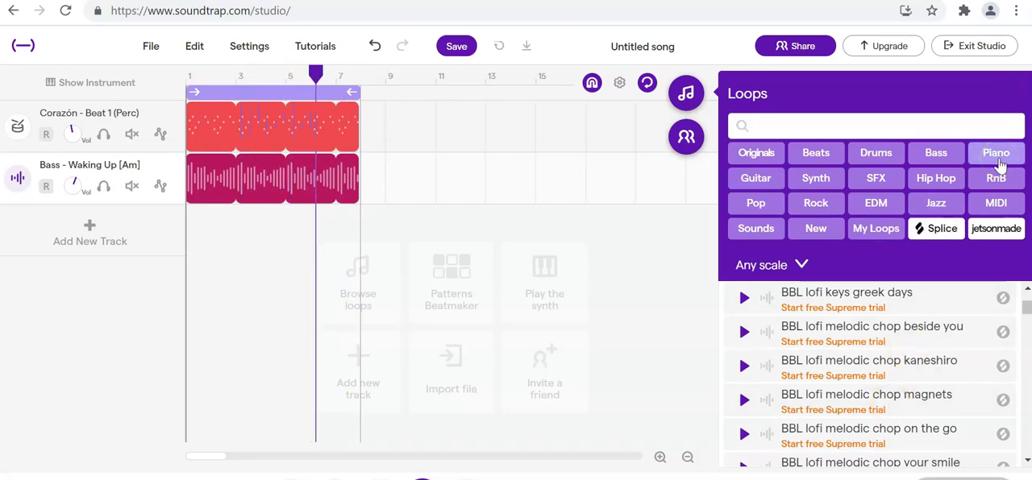
left_click(997, 158)
scroll(794, 375, "up", 1)
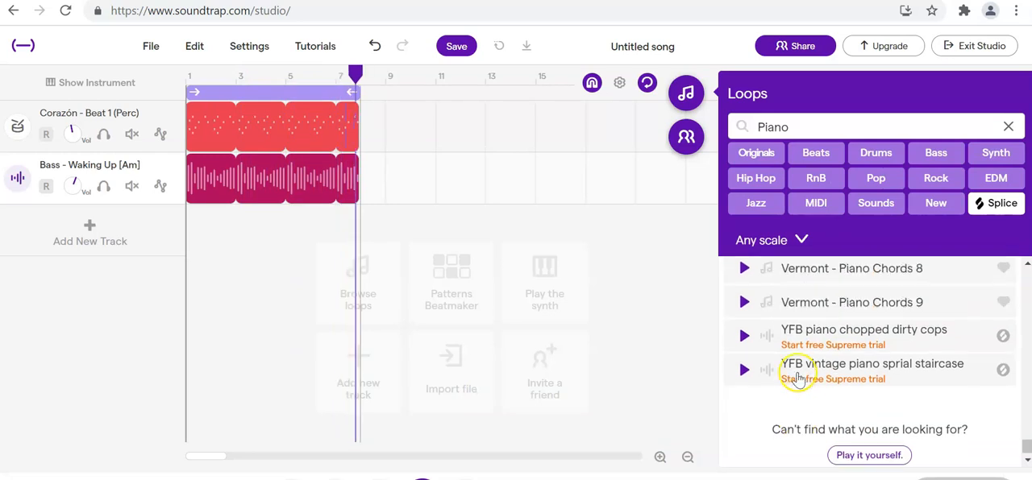
- Preview the piano loops Vermont - Piano Chords 9, Vermont - Piano Chords 5 and Two - Piano Loop 1 over the playing song
scroll(797, 378, "up", 1)
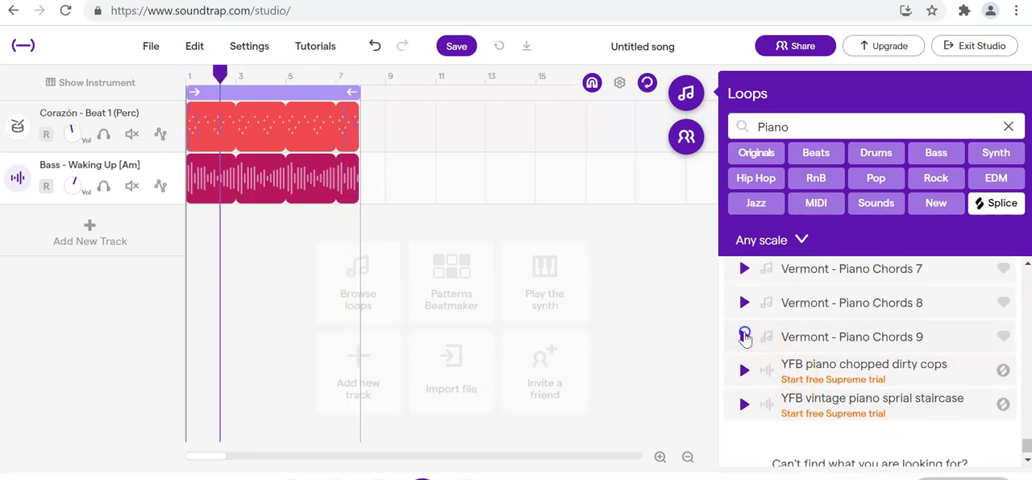
left_click(744, 337)
scroll(745, 304, "up", 3)
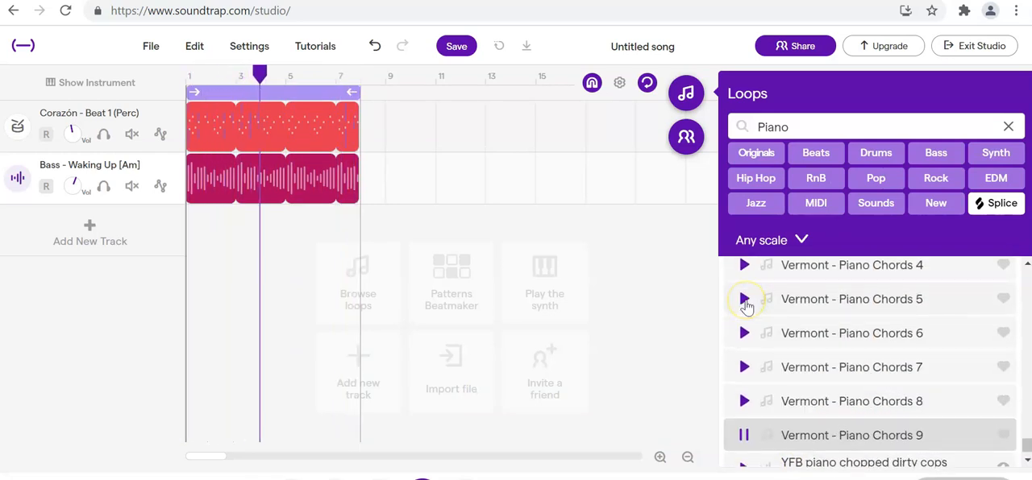
left_click(744, 301)
scroll(745, 305, "up", 2)
scroll(746, 306, "up", 4)
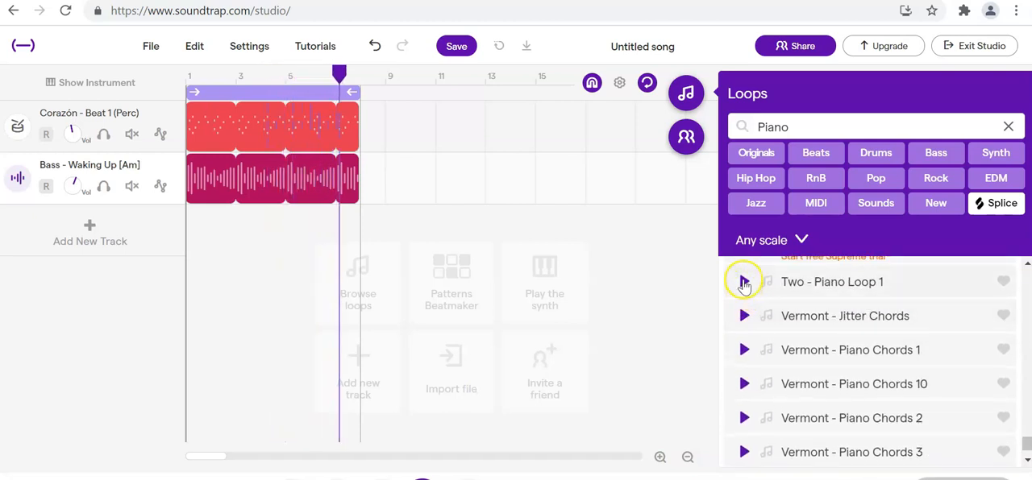
left_click(743, 283)
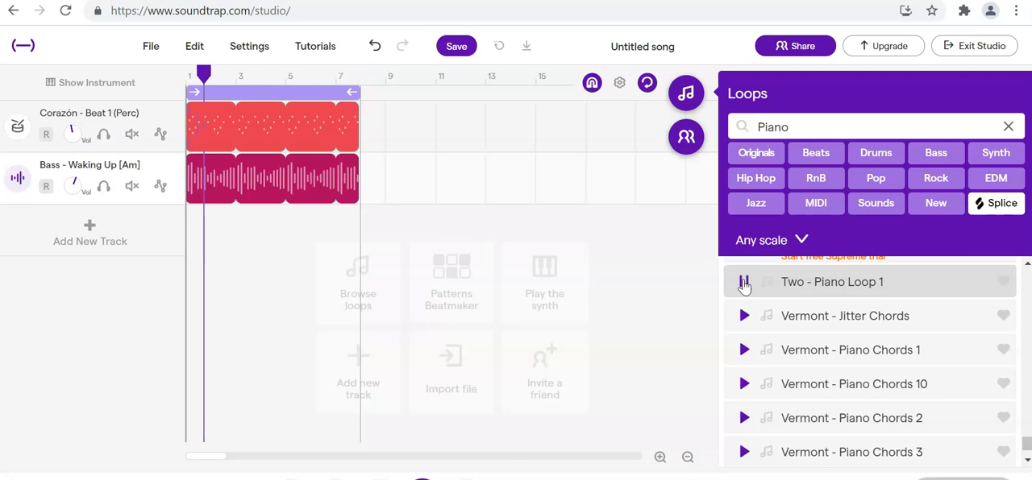
- Preview Strings - Sir 4 and add it on a new track under the bass from measure 1, looped to the cycle end
scroll(743, 286, "up", 3)
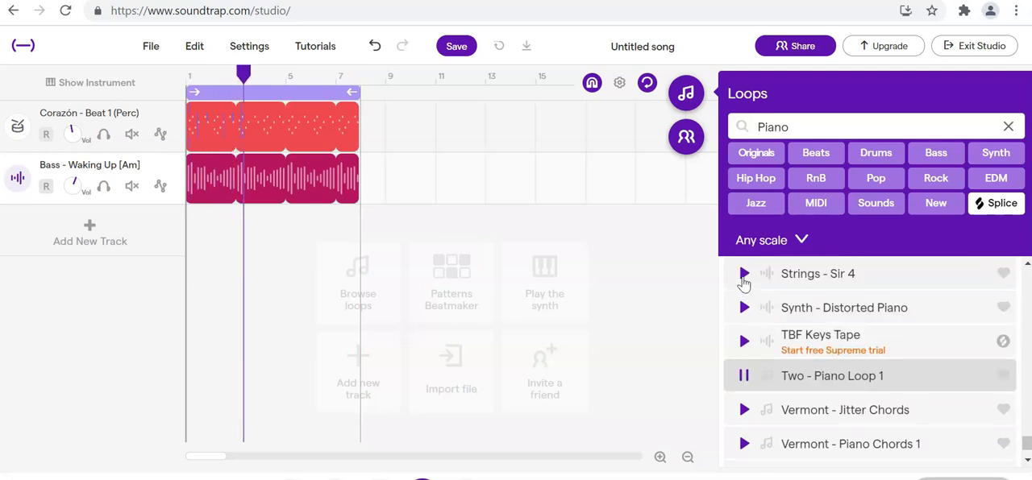
left_click(743, 275)
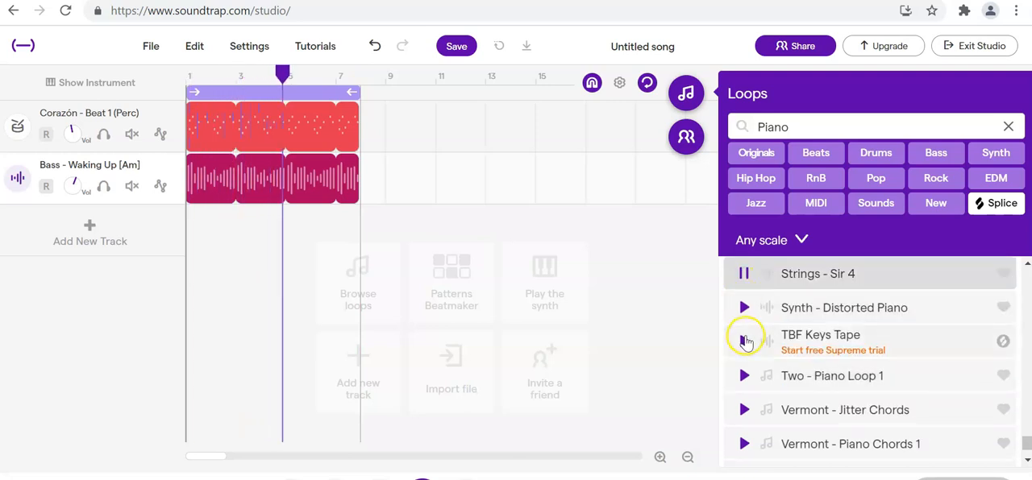
scroll(742, 339, "down", 1)
scroll(741, 337, "up", 2)
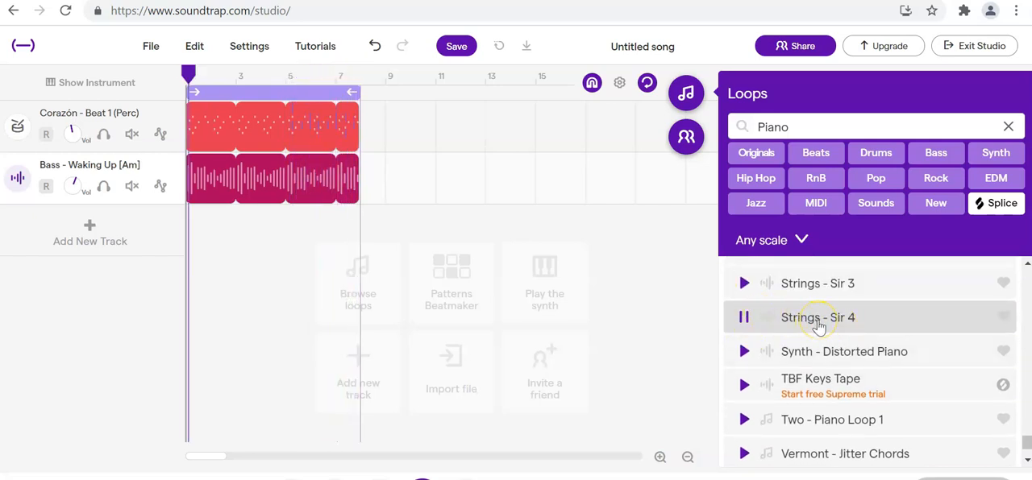
left_click_drag(818, 323, 191, 252)
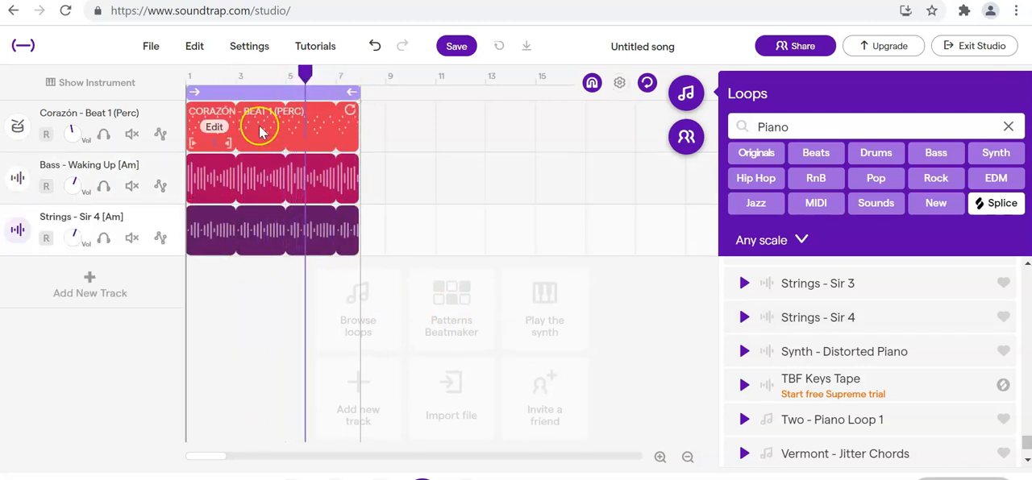
left_click(659, 457)
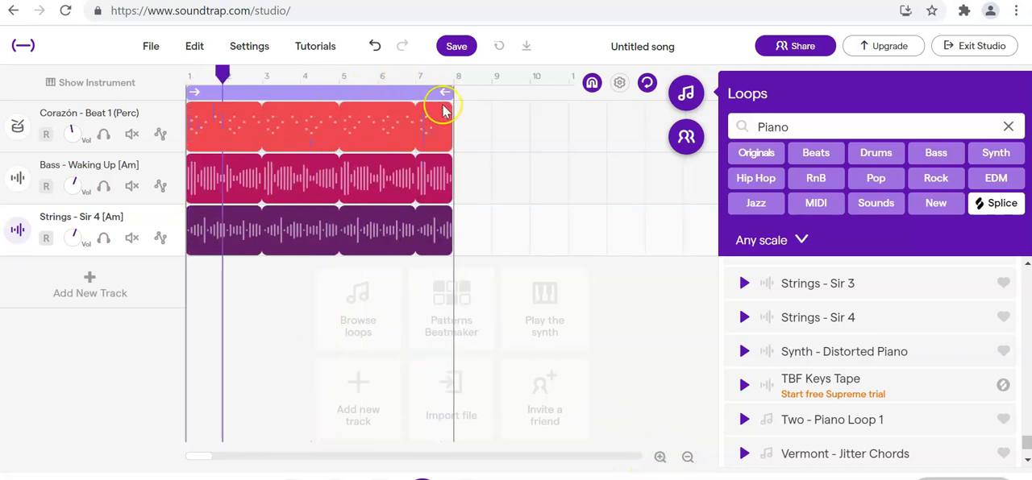
mouse_move(208, 127)
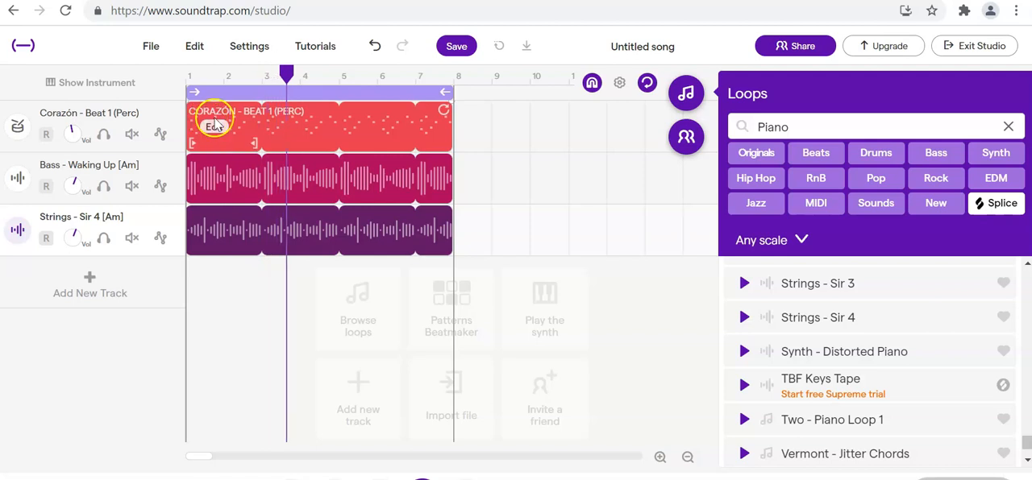
mouse_move(211, 179)
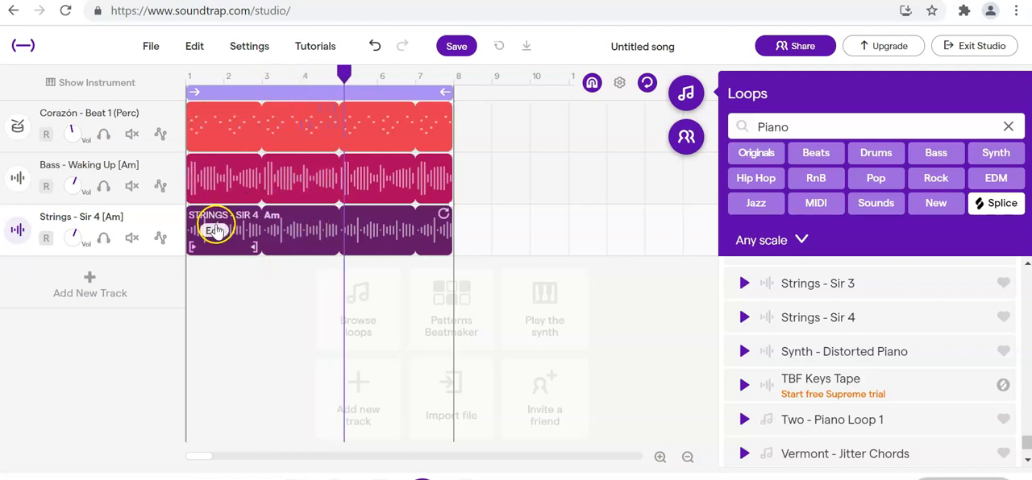
mouse_move(327, 236)
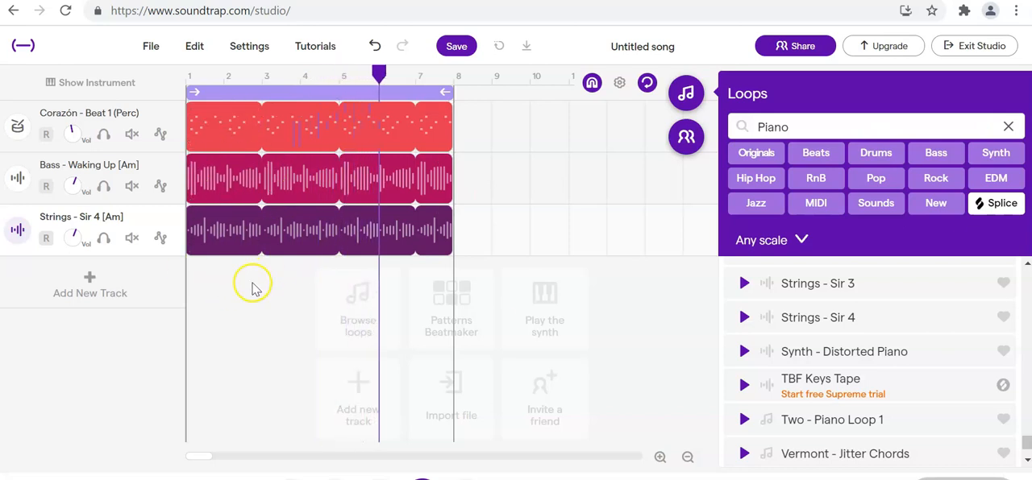
- Clear the Piano filter in the loop library and filter it to Guitar loops
left_click(1009, 126)
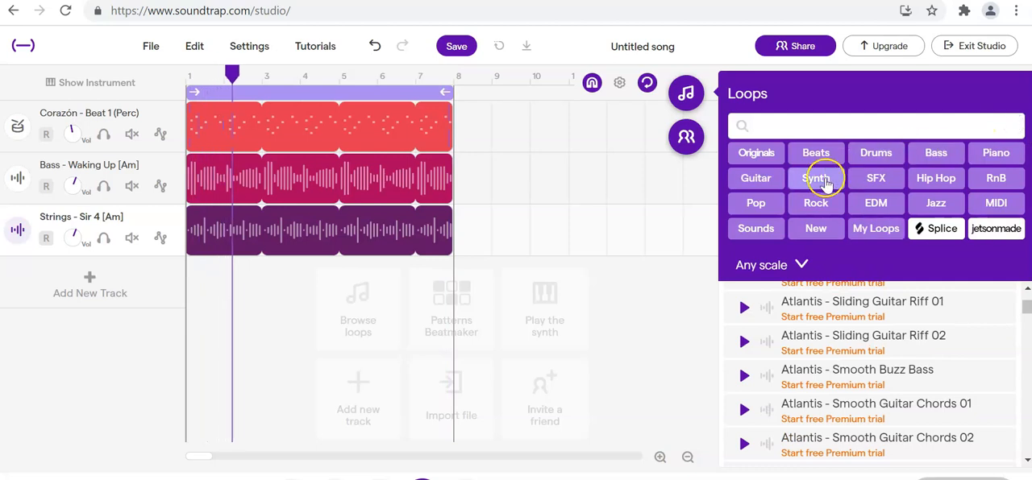
left_click(754, 182)
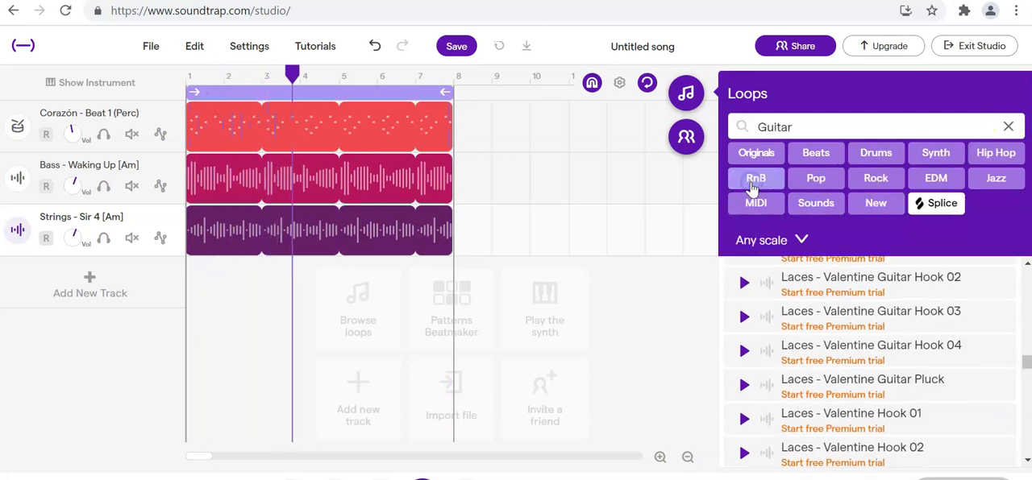
scroll(786, 383, "up", 2)
scroll(793, 387, "down", 8)
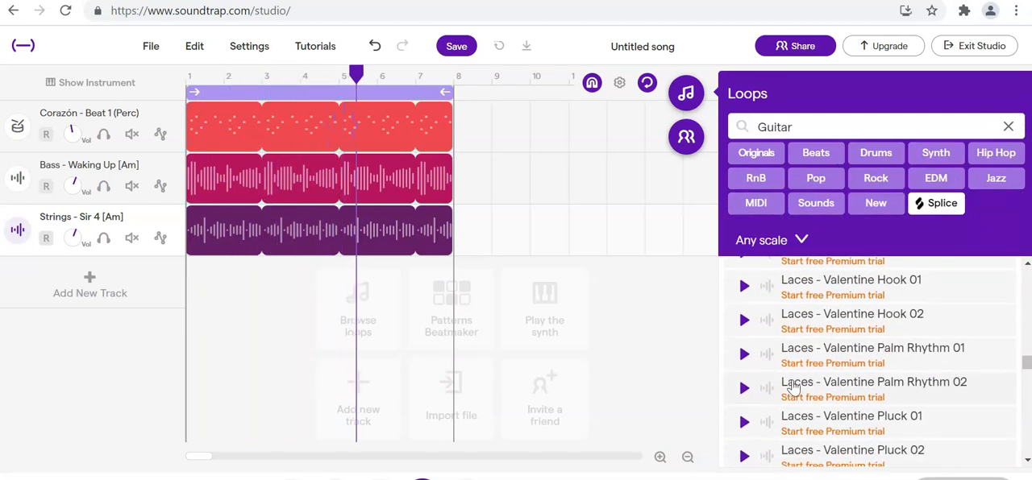
- Preview Laces - Valentine Solo Guitar 01 and add it on a new track under the strings from measure 1, looped to the cycle end
scroll(786, 389, "down", 8)
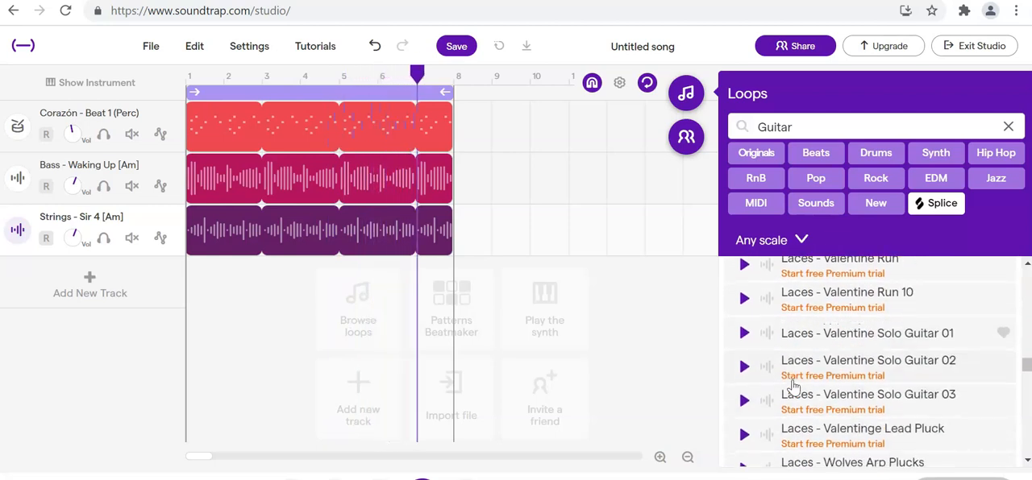
left_click(742, 333)
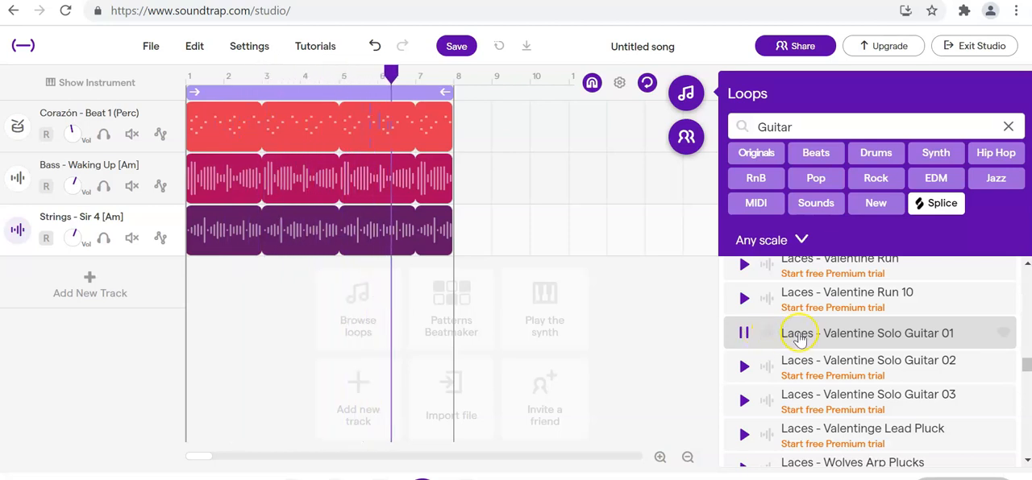
left_click_drag(796, 337, 194, 299)
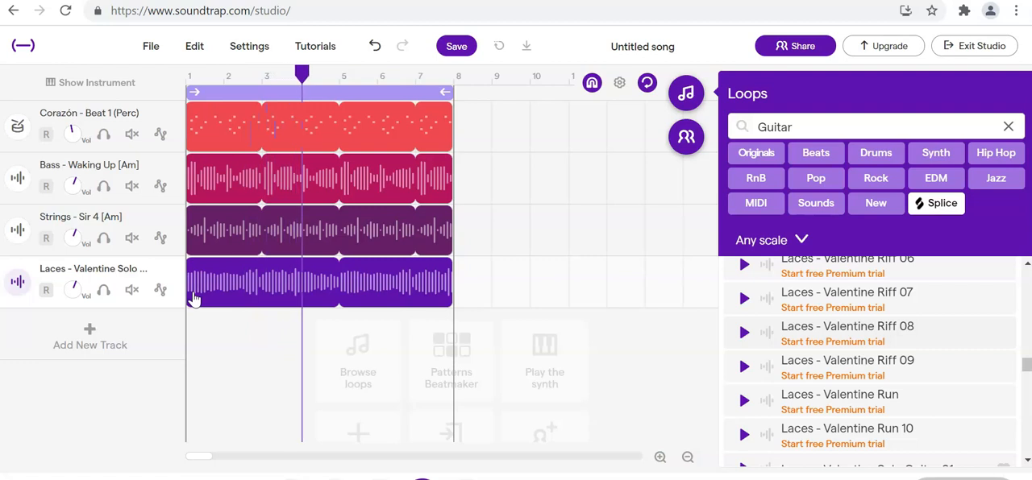
- Lower the volume of the Laces - Valentine Solo Guitar track while the song plays
left_click(220, 145)
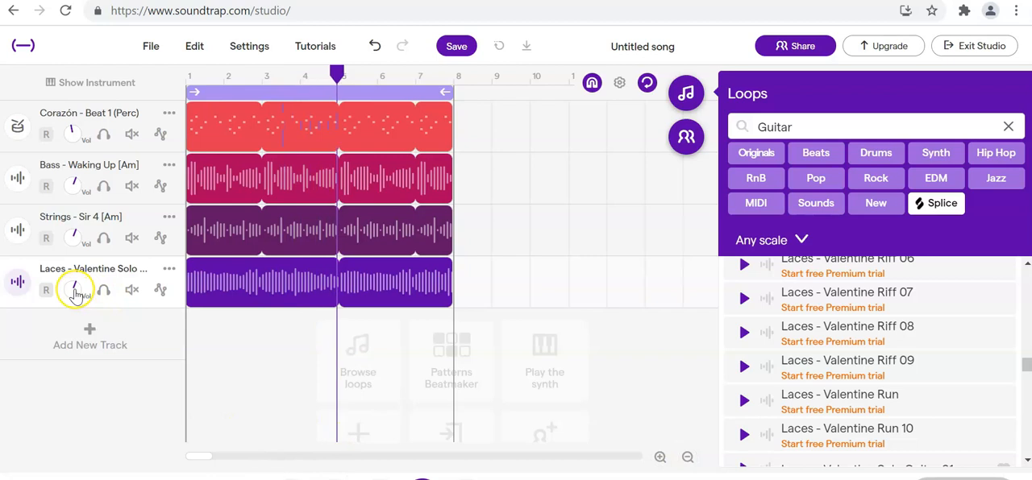
left_click_drag(74, 296, 76, 314)
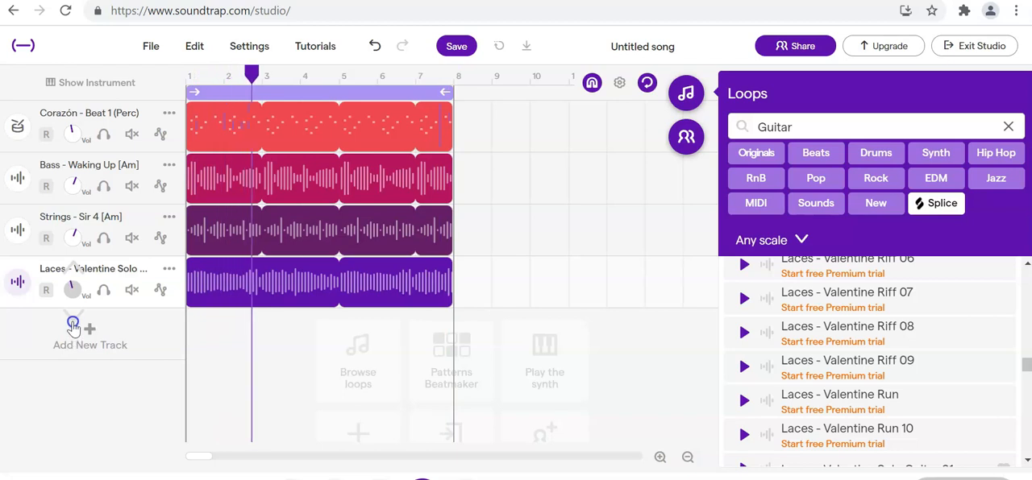
left_click_drag(74, 319, 74, 319)
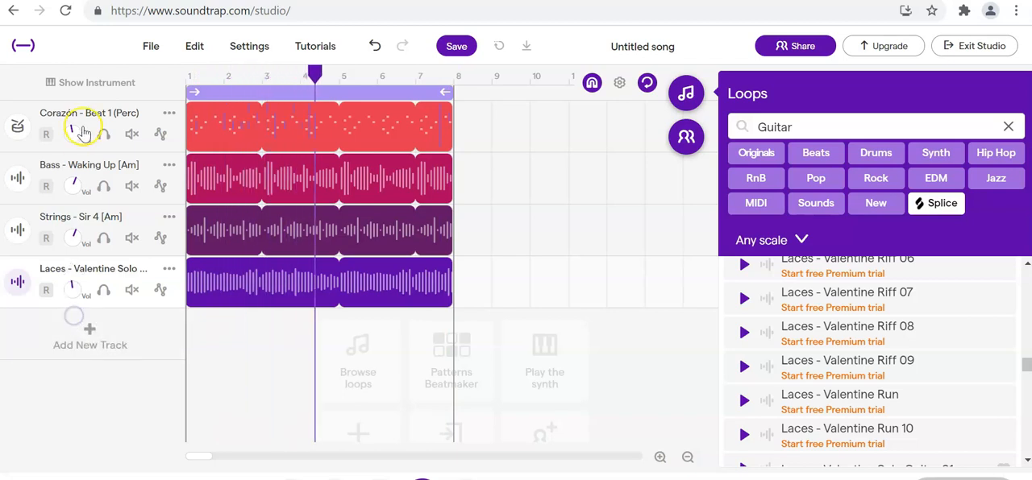
- Balance the mix by raising the bass, drum and strings track volumes and lowering the guitar track slightly further
left_click_drag(72, 187, 74, 135)
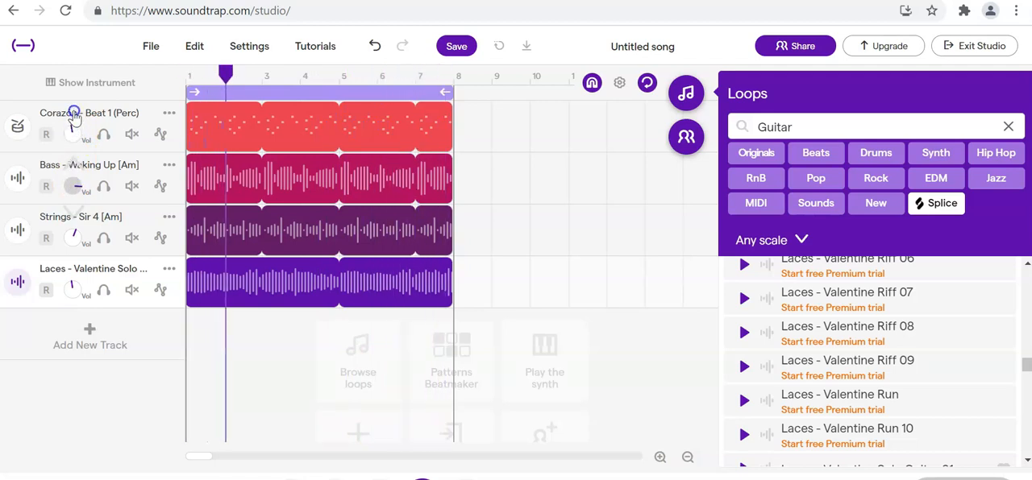
left_click_drag(75, 136, 82, 110)
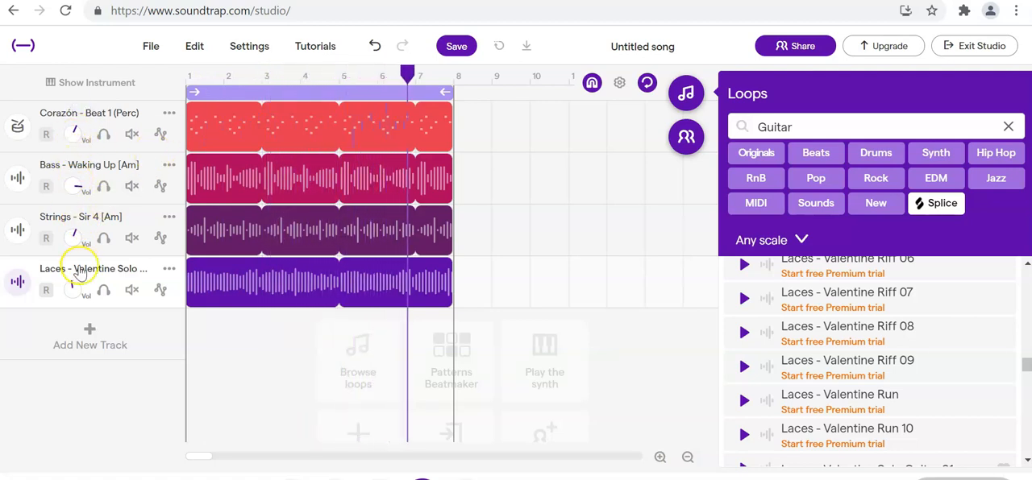
left_click_drag(76, 233, 76, 230)
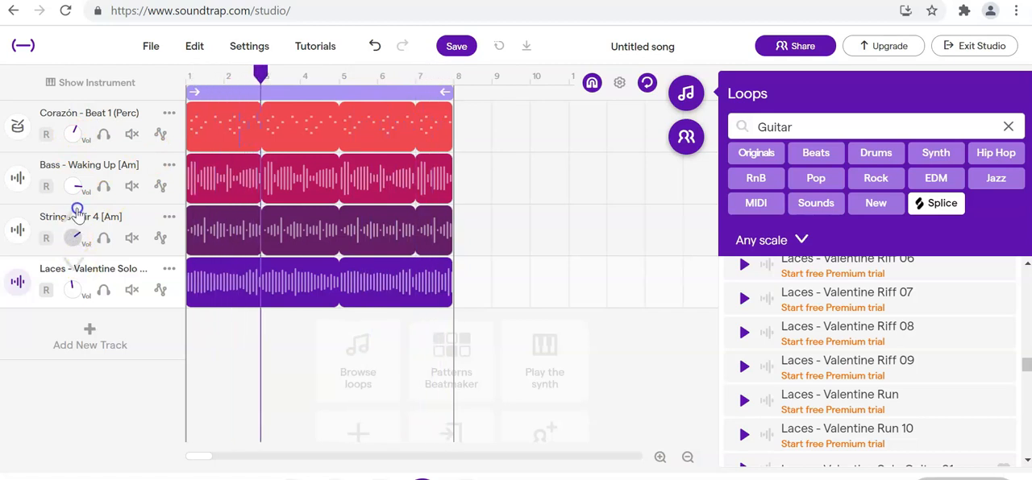
left_click_drag(73, 288, 75, 296)
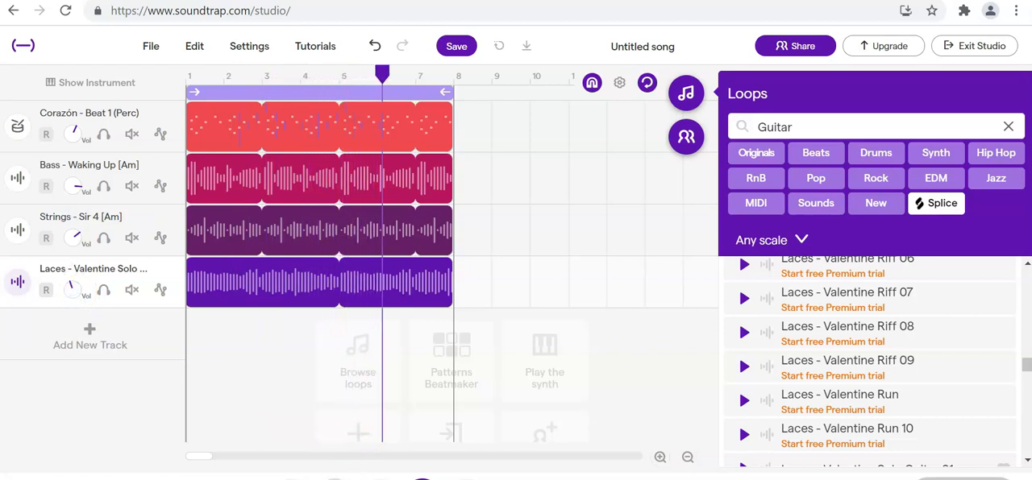